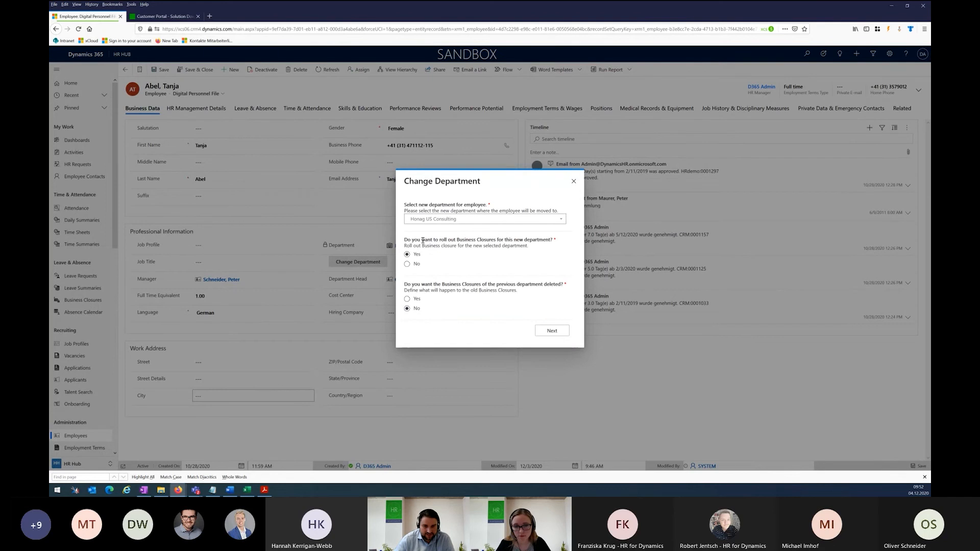
- Choose to delete the previous department's Business Closures, finish the employee's department change to Honag US Consulting, and refresh the record
click(407, 299)
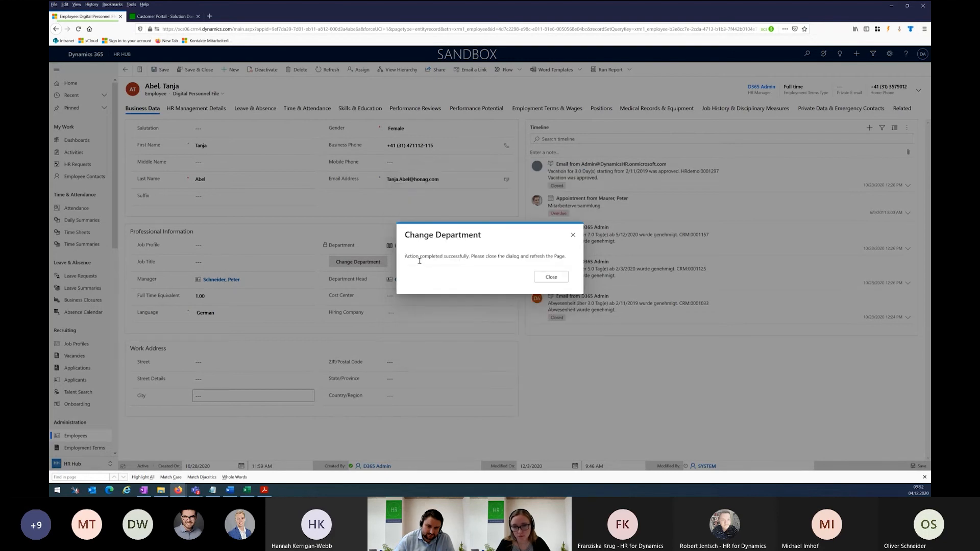
click(552, 277)
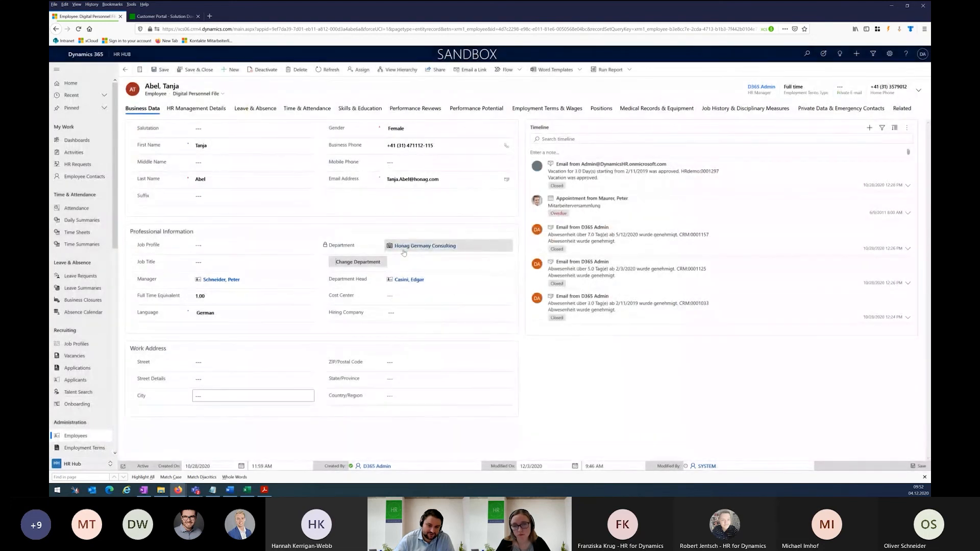
click(328, 69)
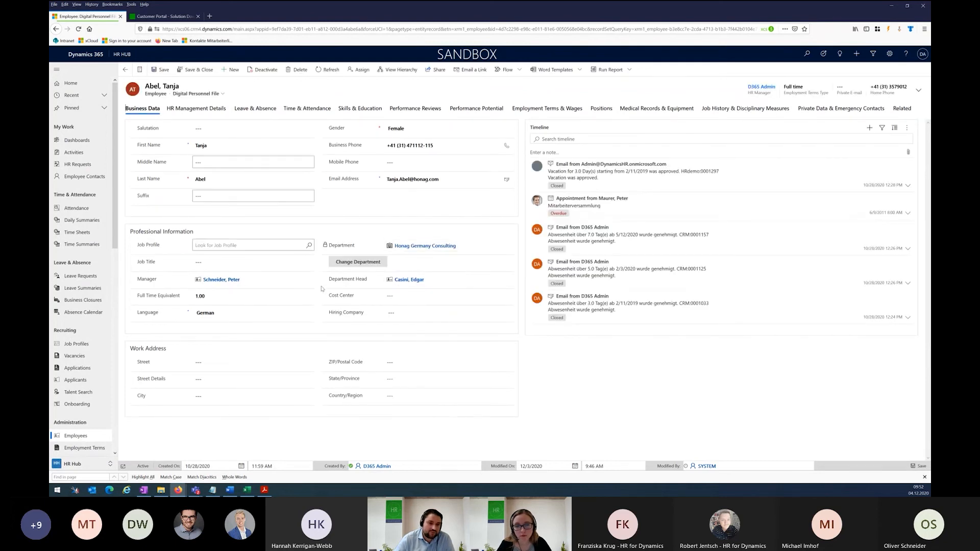
- Switch the employee record to the Supervisor File form
click(199, 93)
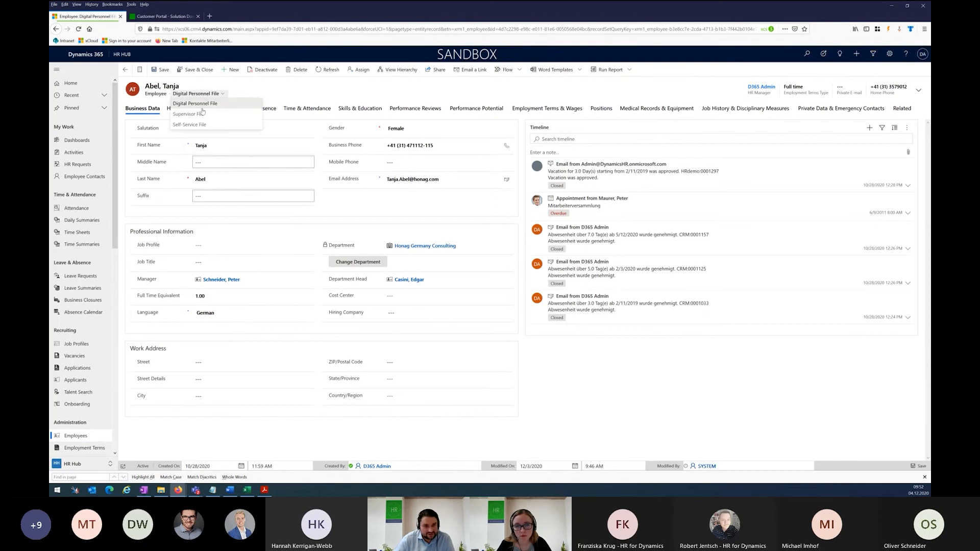
click(207, 117)
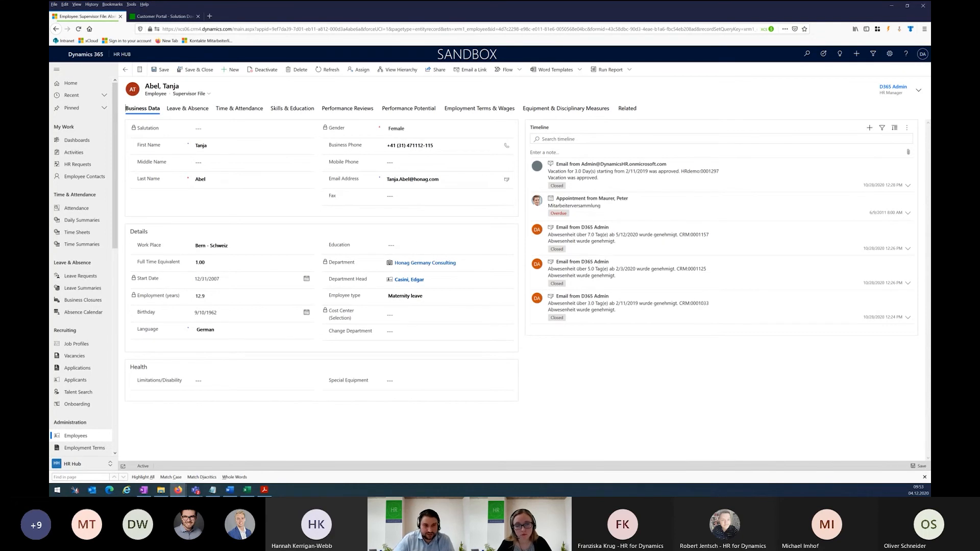
- Open the Default Solution for system customization from the advanced settings
click(889, 54)
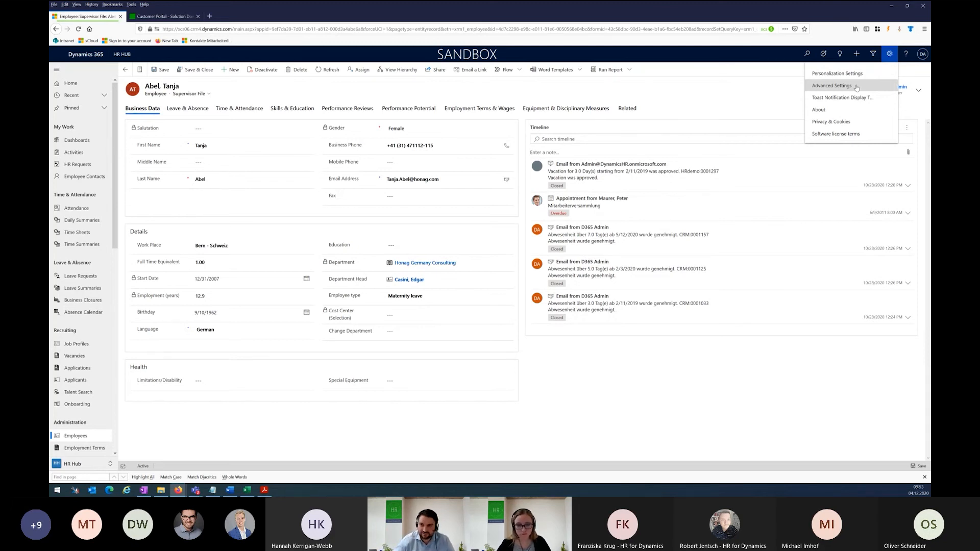
click(857, 88)
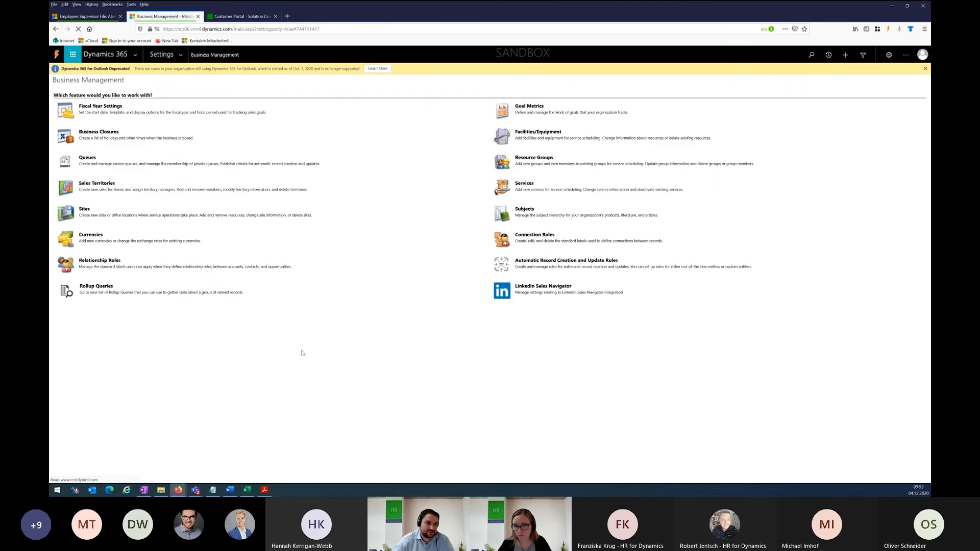
click(179, 55)
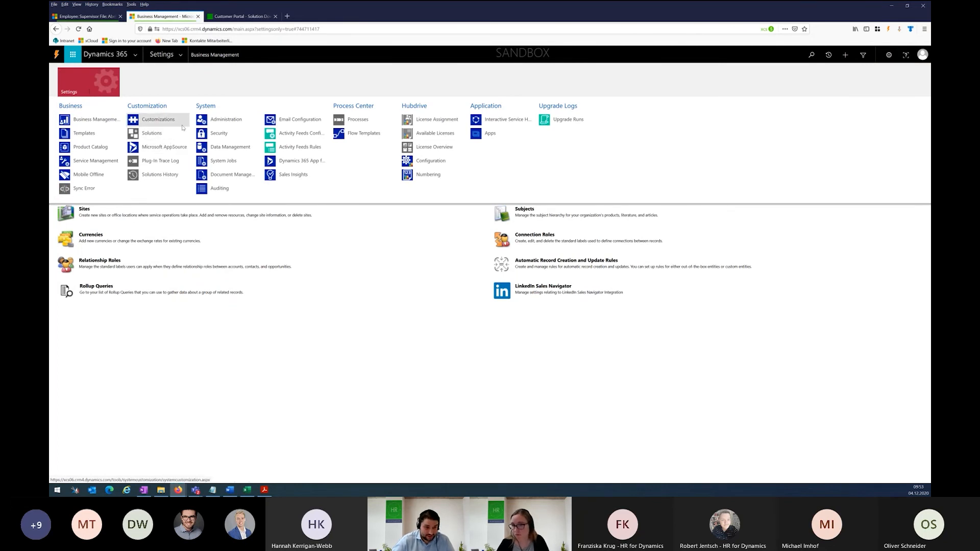
click(163, 120)
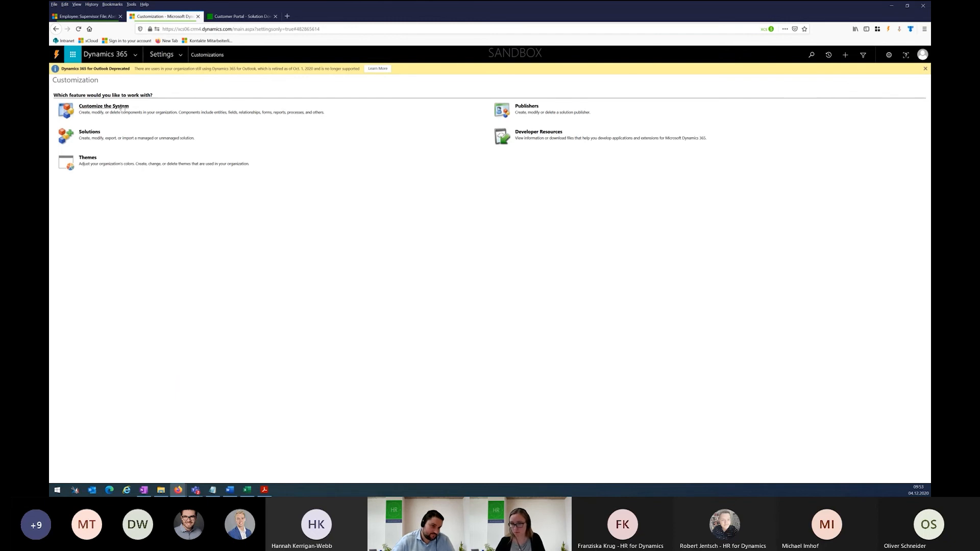
click(104, 107)
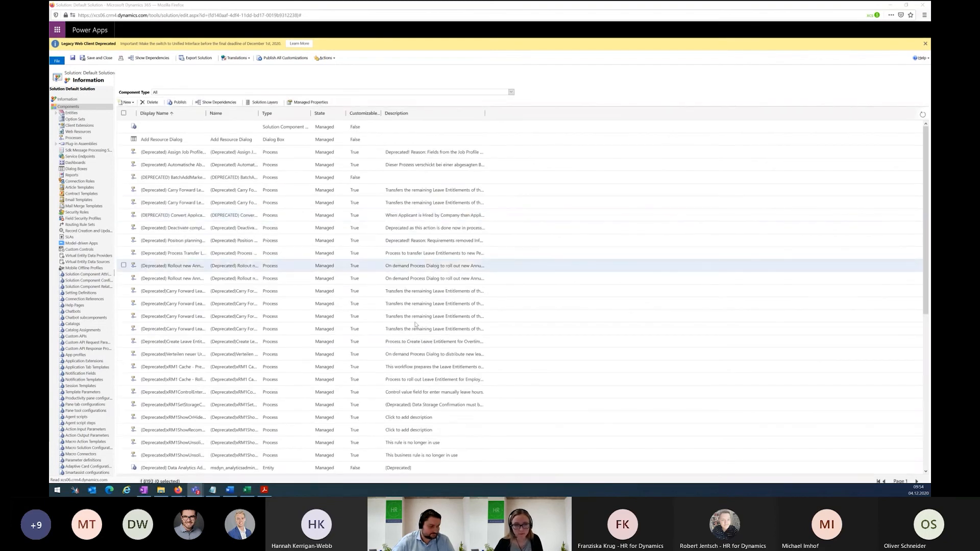
- List the forms of the Employee entity in the Default Solution, with the page enlarged for readability
click(624, 57)
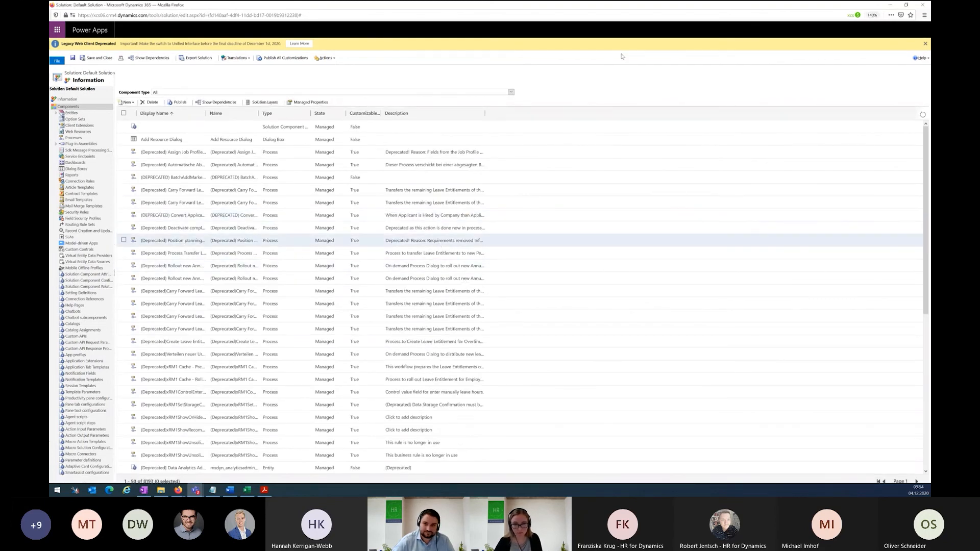
scroll(534, 205, up, 2)
key(ctrl+plus)
key(ctrl+plus)
key(ctrl+plus)
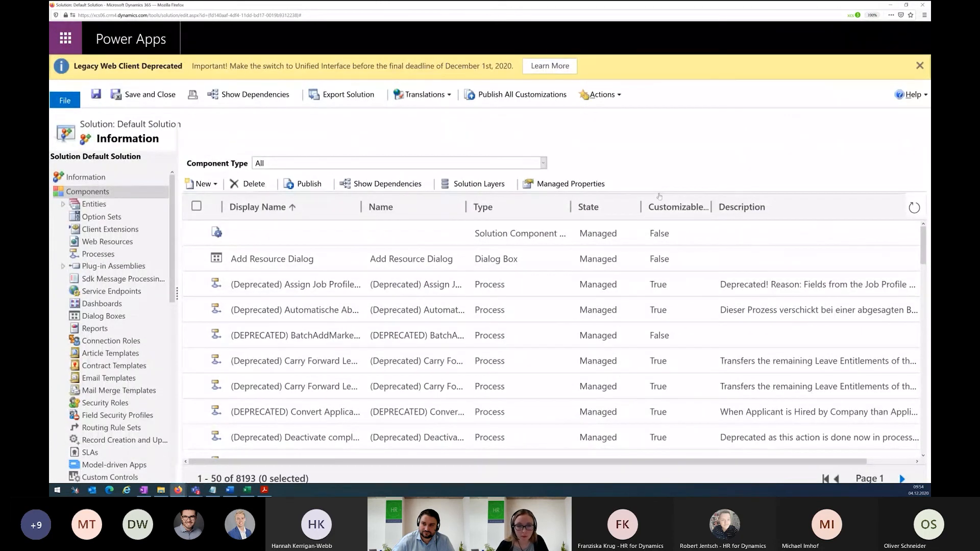
key(ctrl+minus)
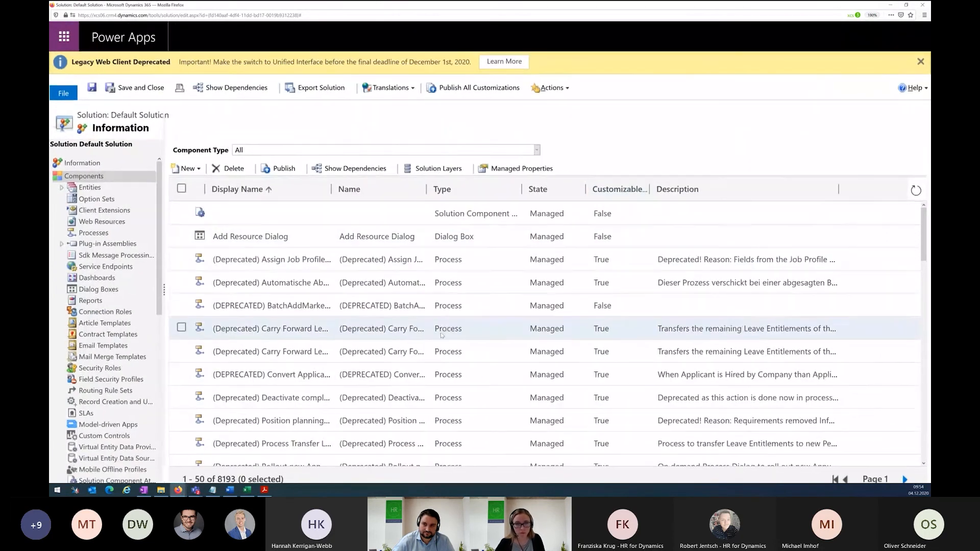
key(ctrl+minus)
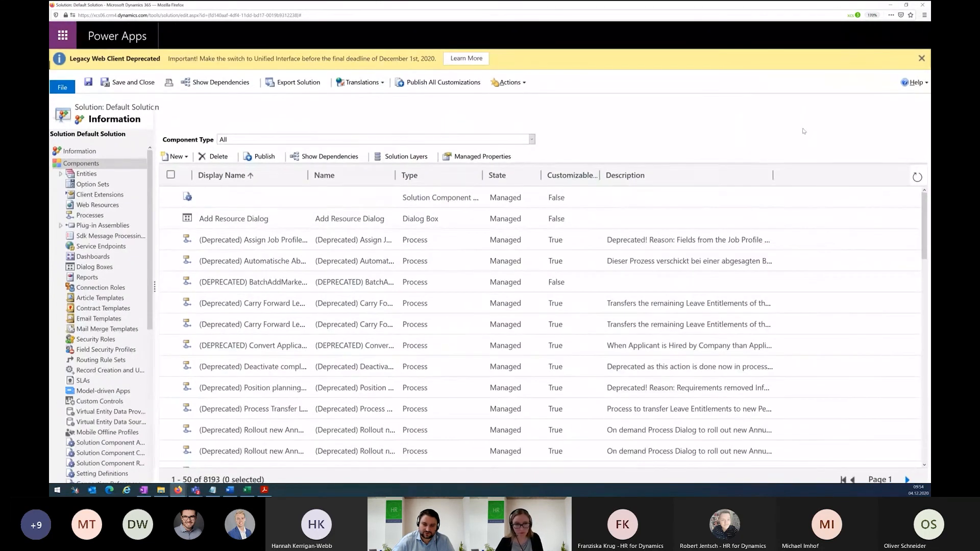
click(61, 173)
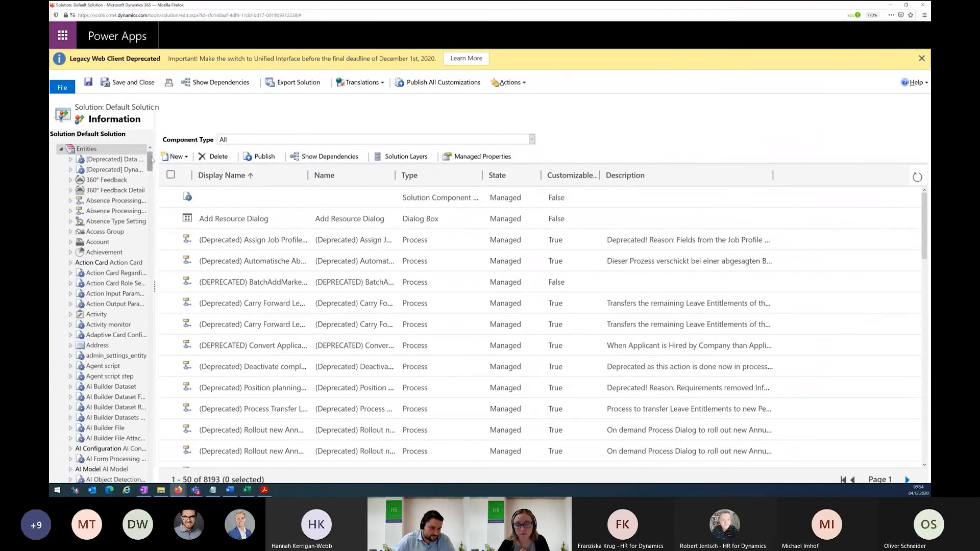
drag(150, 160, 139, 252)
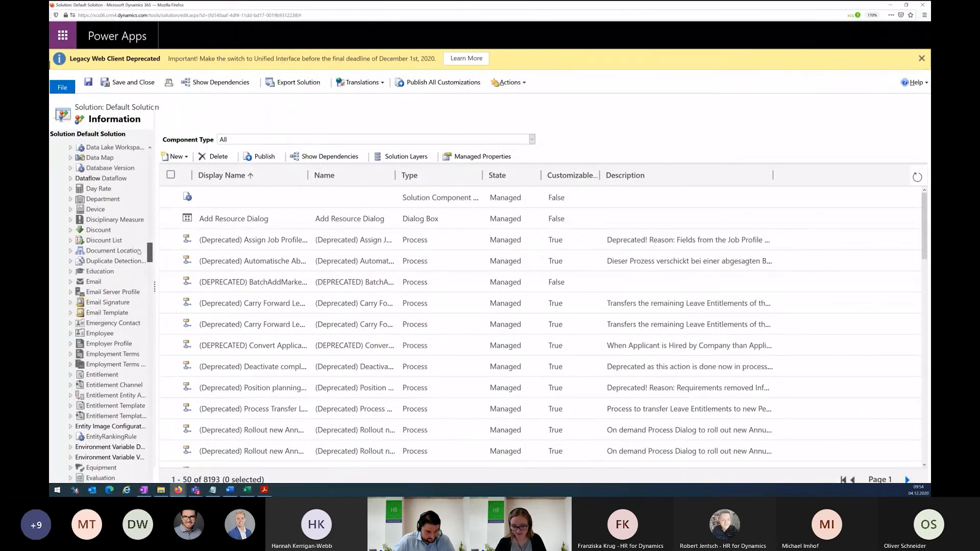
click(70, 335)
click(107, 361)
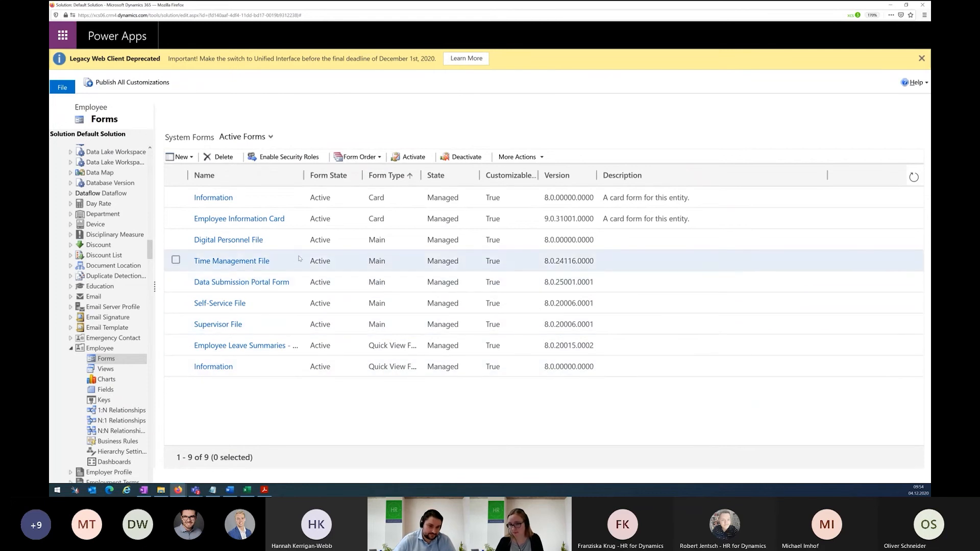
- Open the Digital Personnel File main form in the form editor and show the properties of its Change Department field
double_click(338, 240)
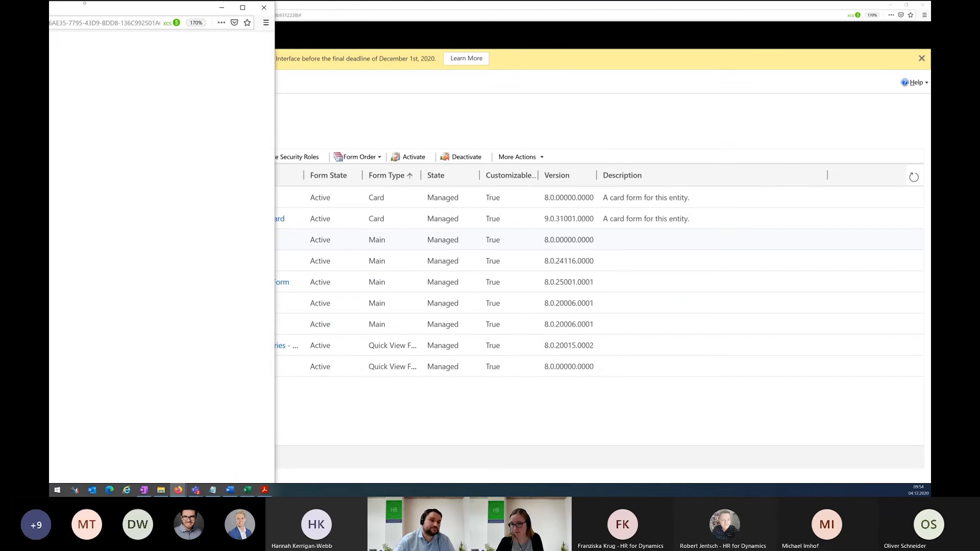
drag(93, 13, 766, 2)
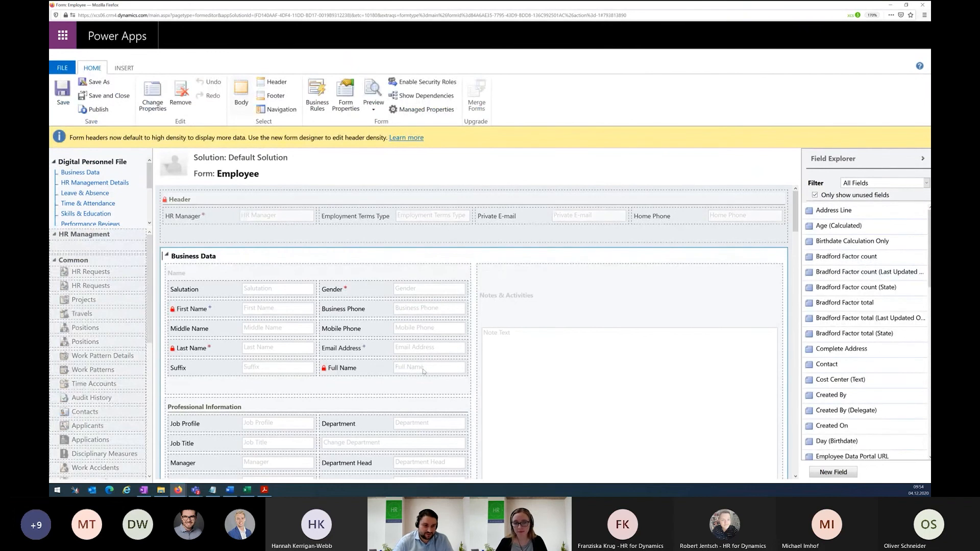
scroll(438, 347, down, 3)
click(357, 298)
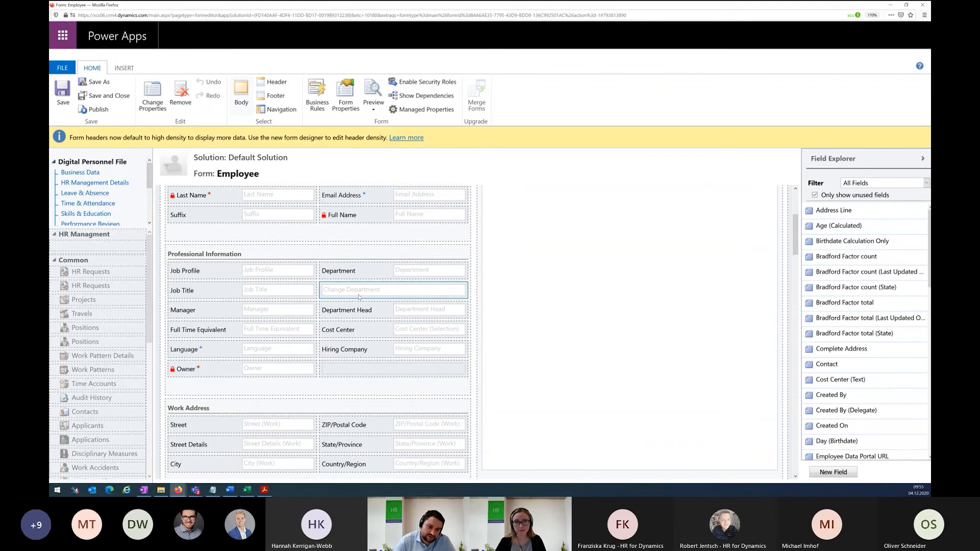
double_click(359, 298)
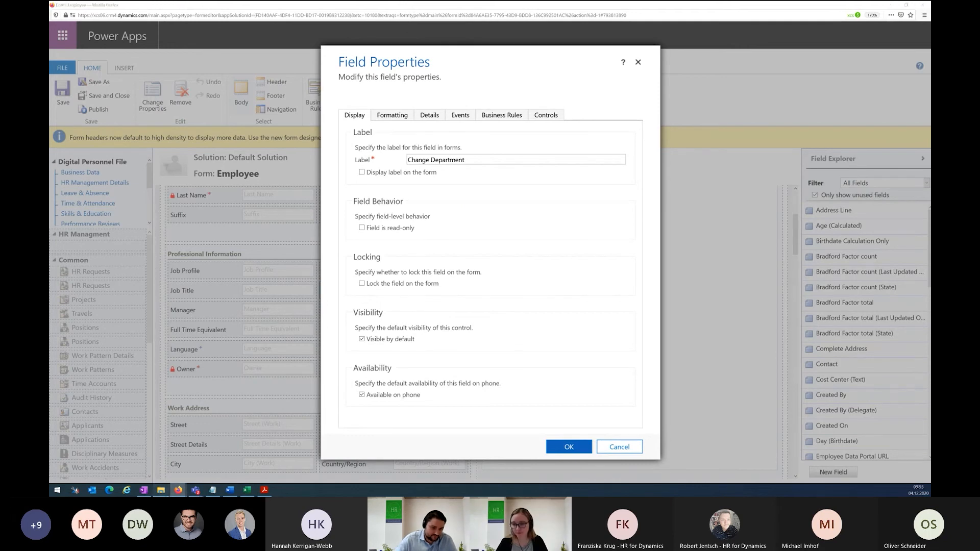
- Return to the employee record, switch it to the Digital Personnel File form, and locate Change Department under the professional information
mouse_move(179, 490)
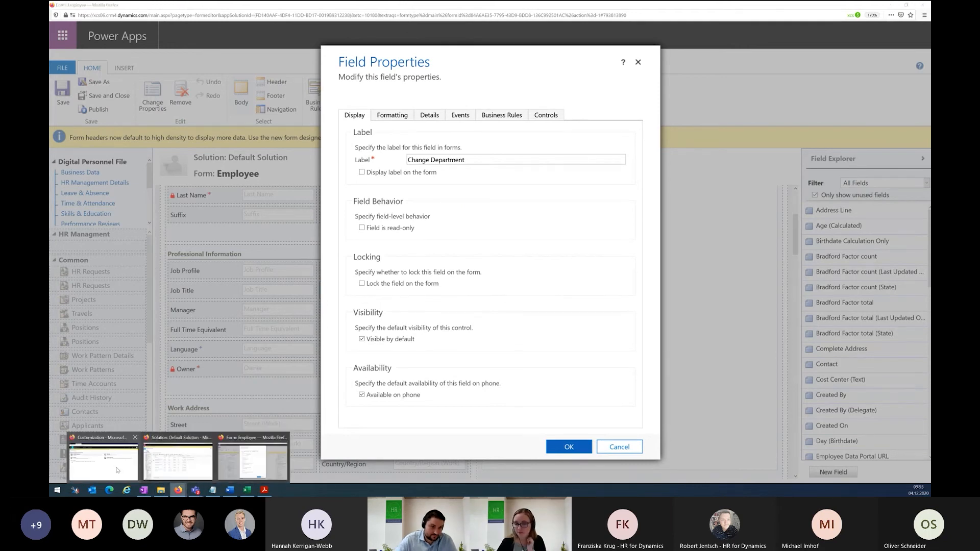
click(118, 470)
click(75, 17)
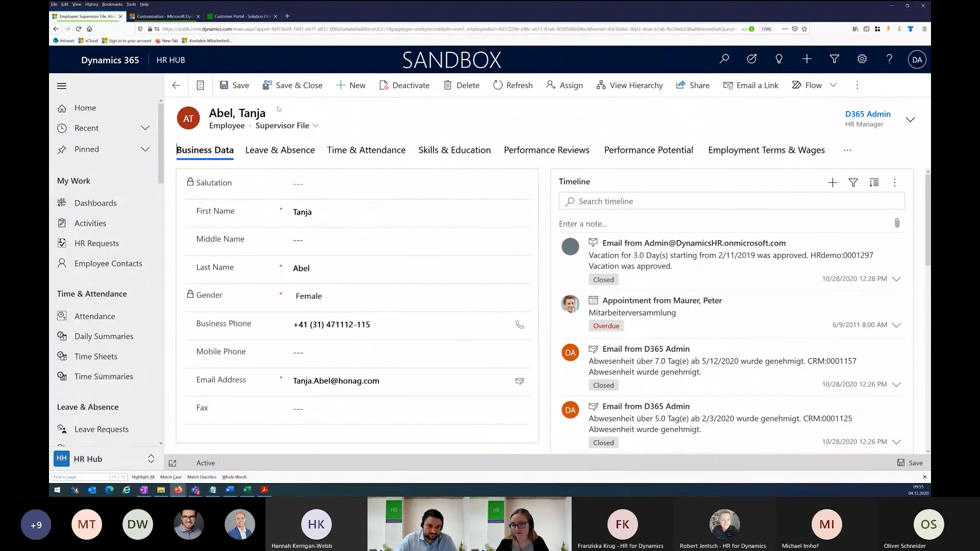
click(295, 125)
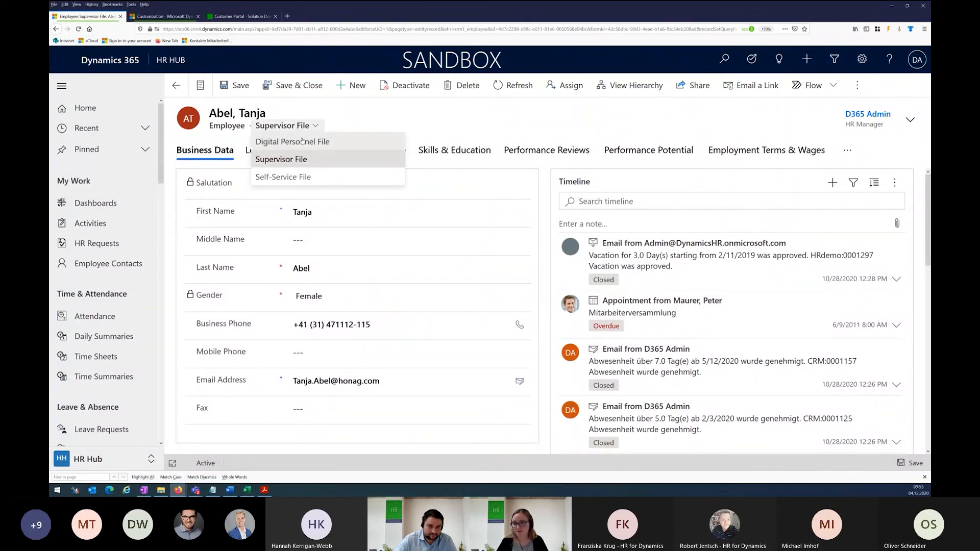
click(296, 174)
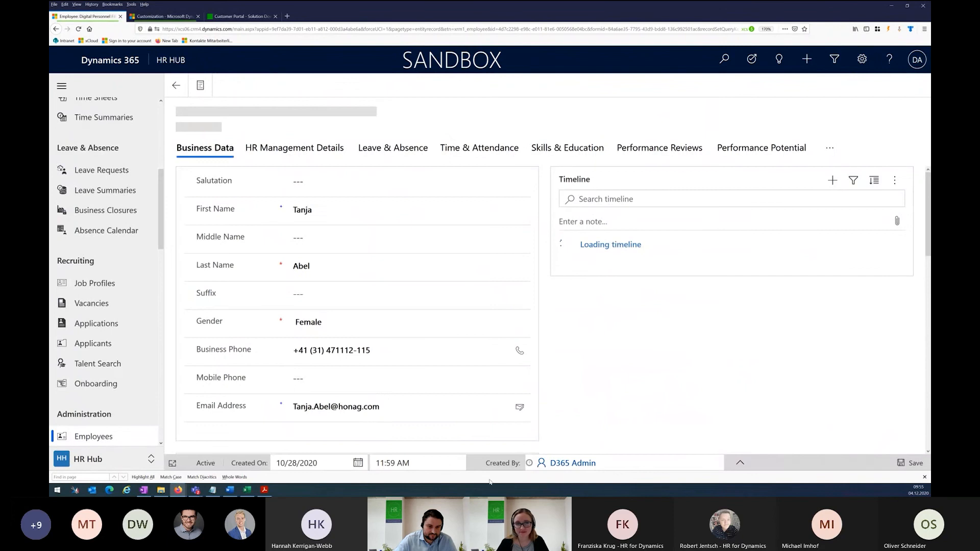
scroll(340, 387, down, 10)
scroll(339, 388, up, 4)
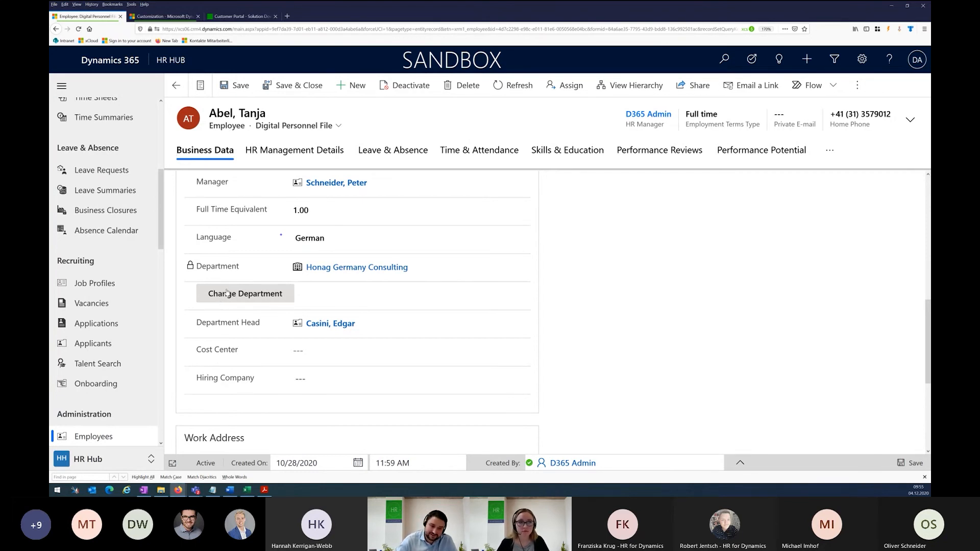
- Go back to the form editor and inspect the Change Department field's details and full field definition
mouse_move(178, 490)
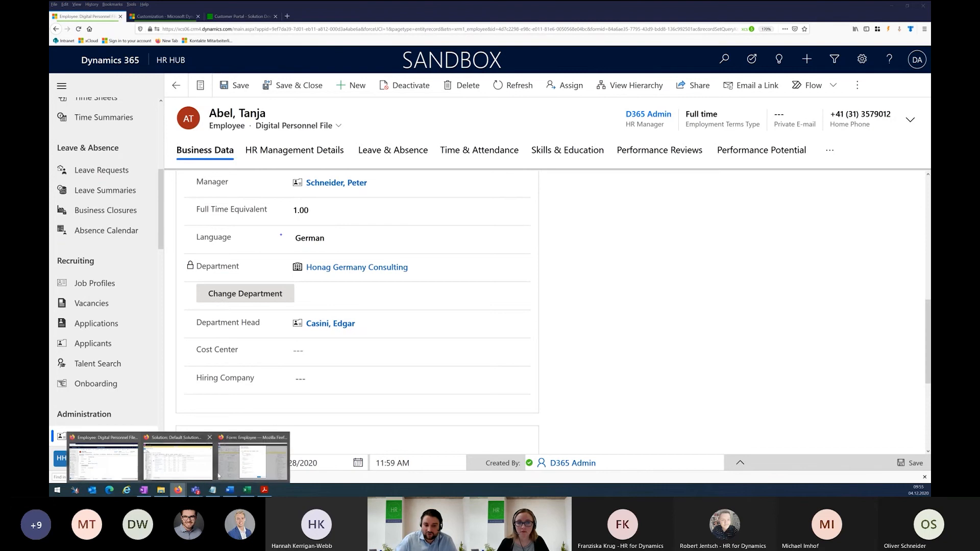
click(244, 465)
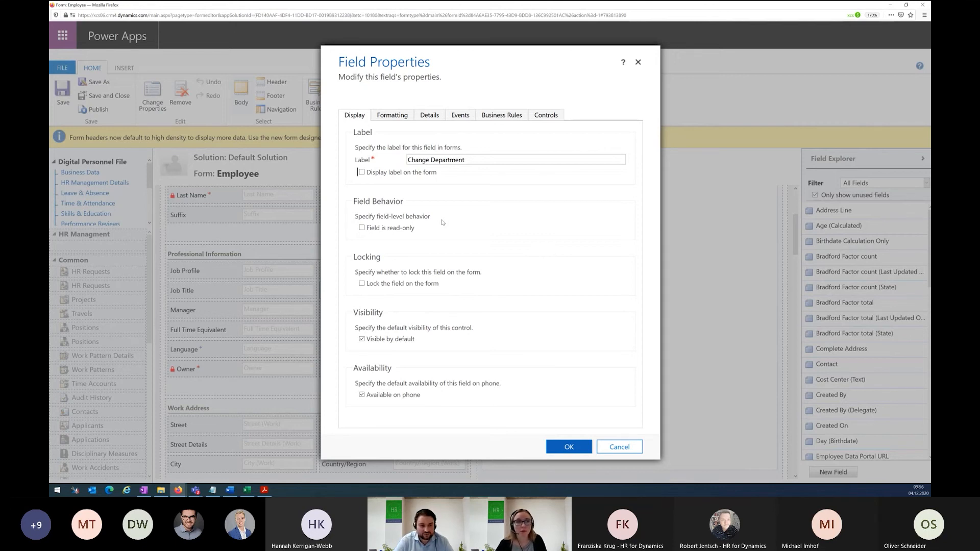
click(435, 115)
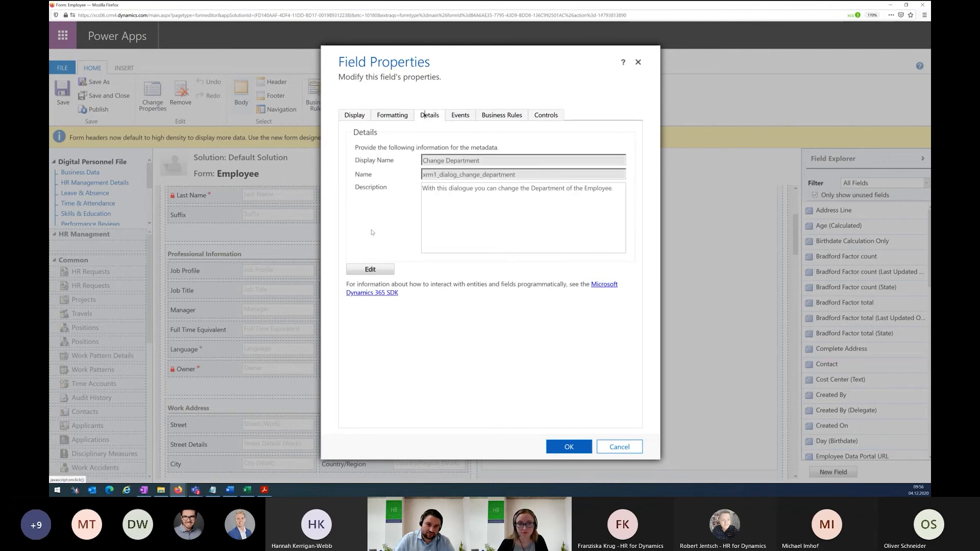
click(359, 271)
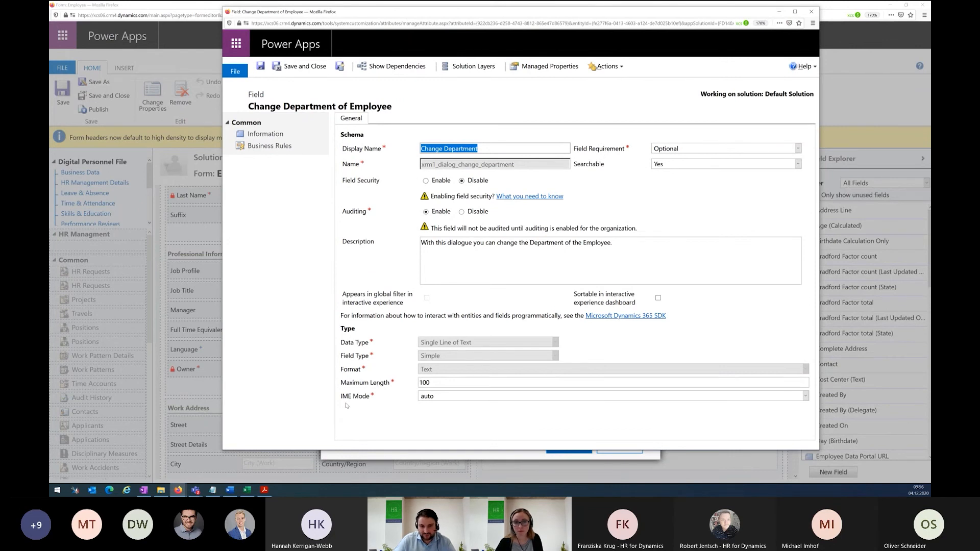
click(440, 381)
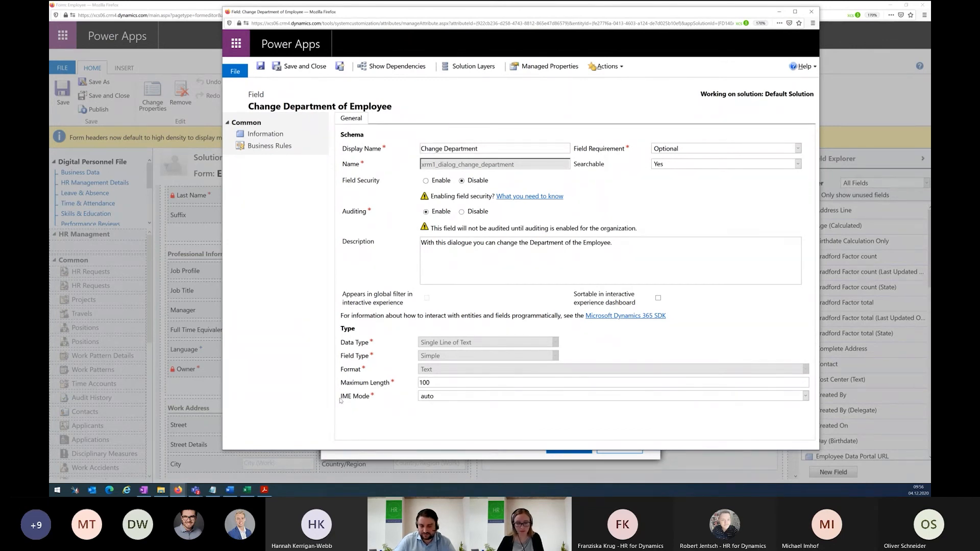
click(812, 11)
- Review the Change Department field's display settings and its xRM1 Dialog Component control, and close the field properties
click(355, 115)
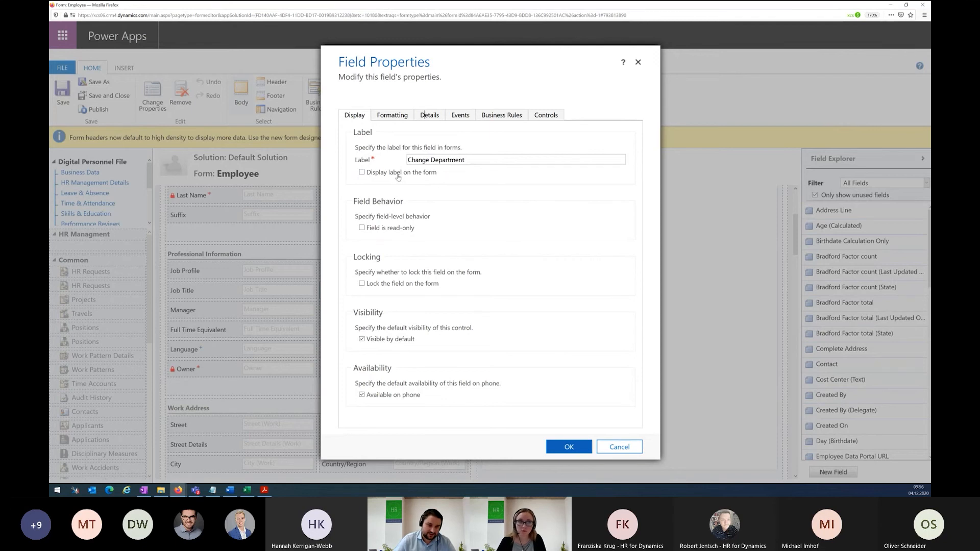
click(550, 117)
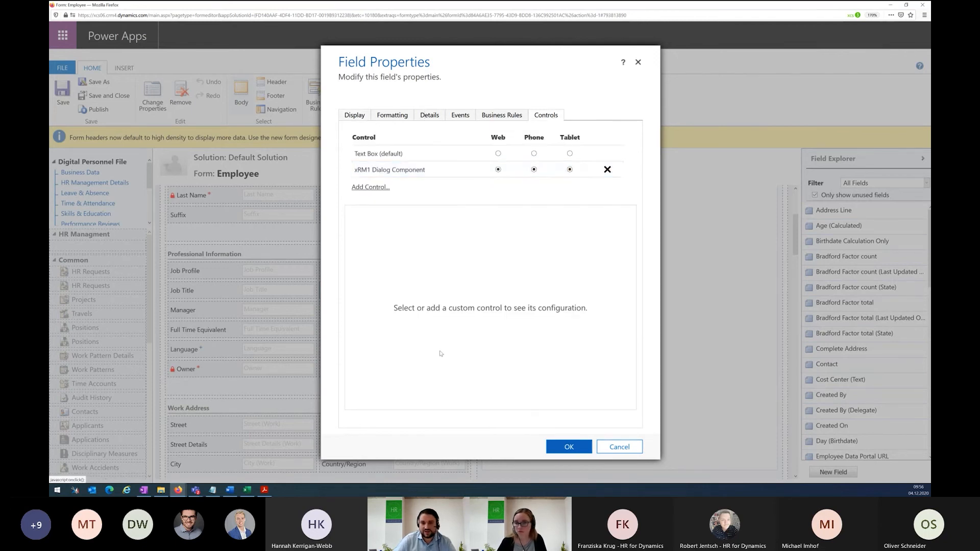
click(393, 171)
triple_click(386, 171)
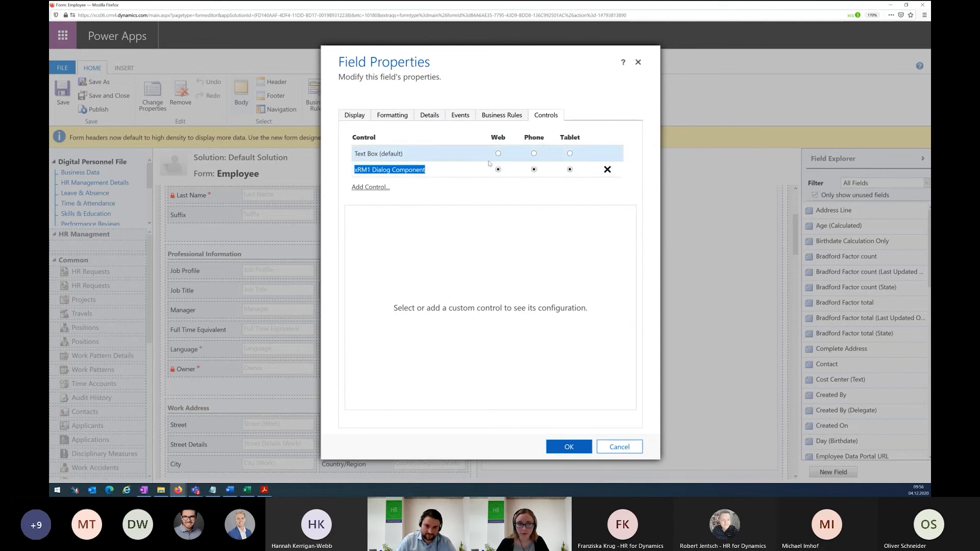
click(637, 63)
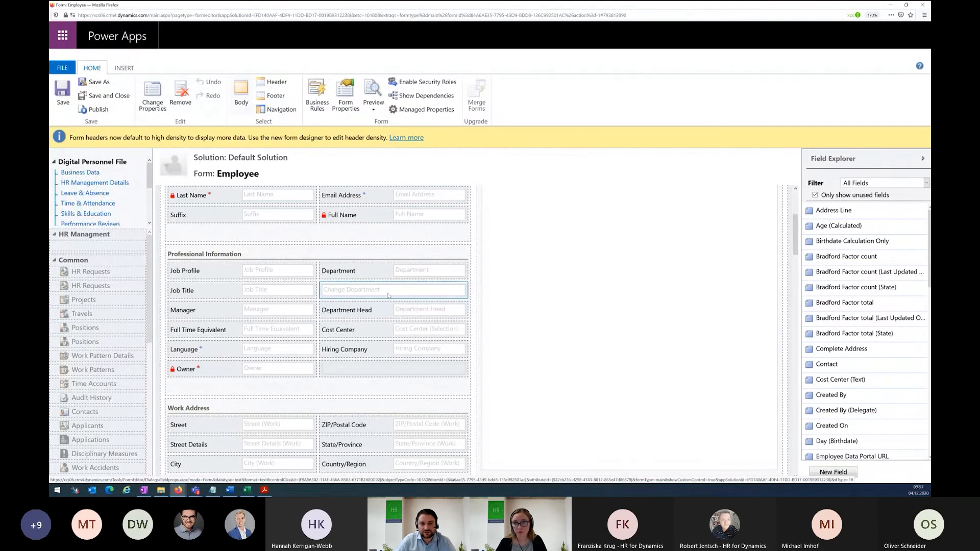
- Close the Digital Personnel File form editor and open the Supervisor File main form from the Employee forms list
click(922, 4)
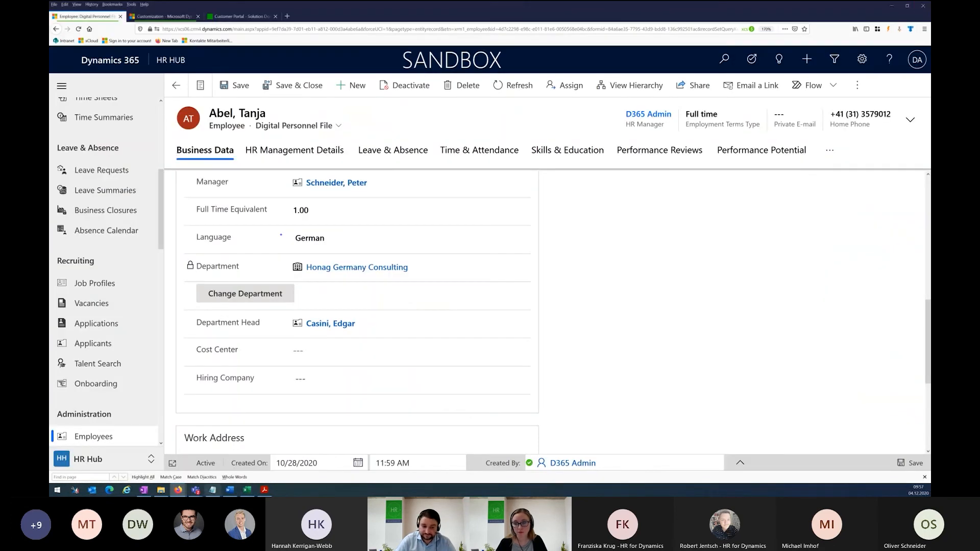
mouse_move(180, 489)
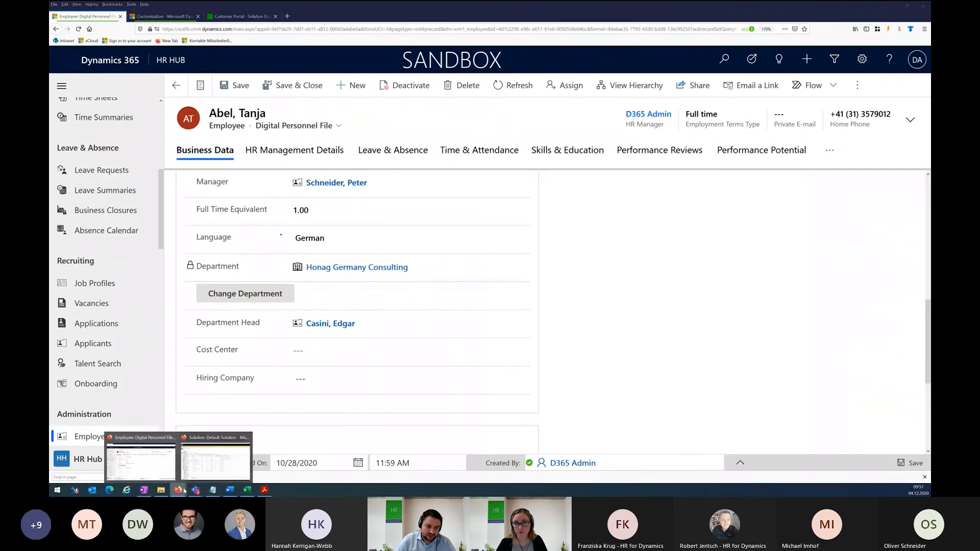
click(208, 462)
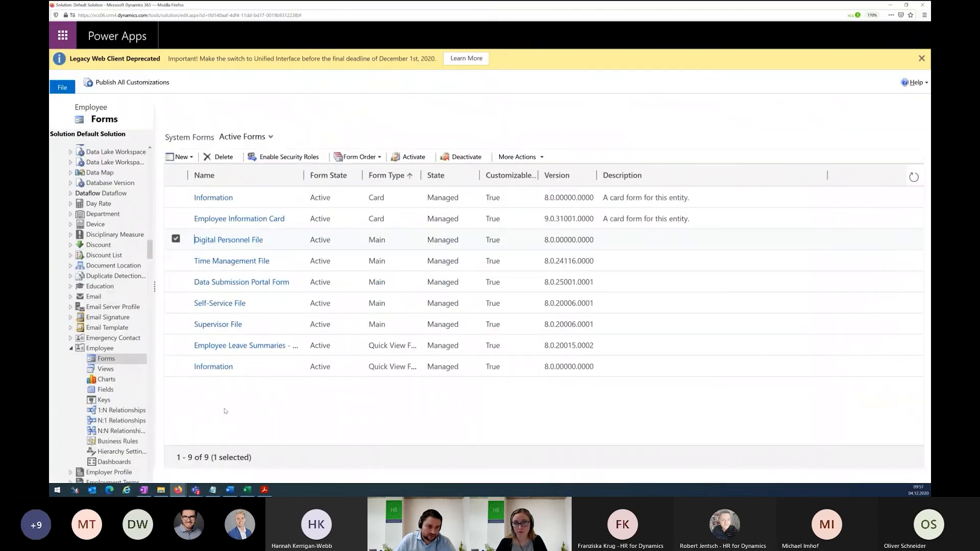
click(266, 320)
double_click(266, 320)
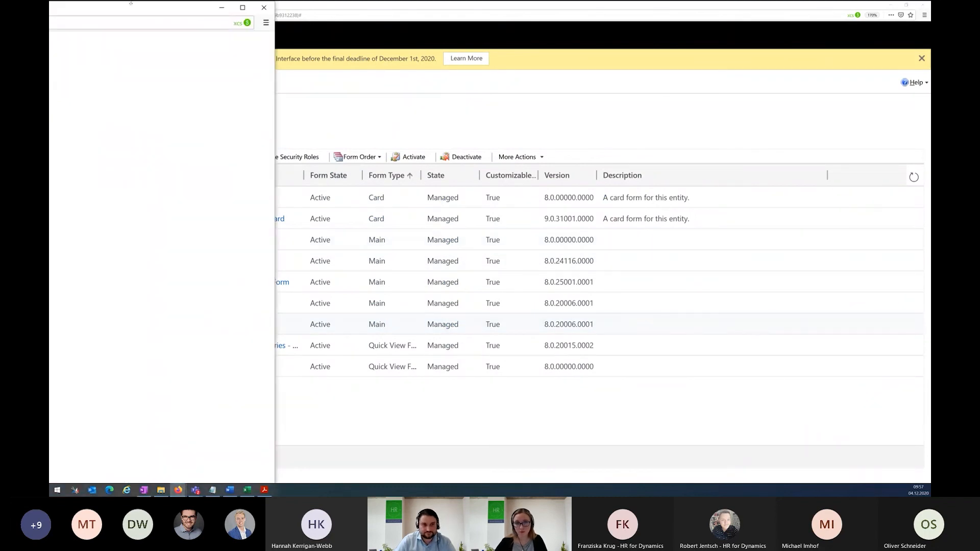
double_click(270, 97)
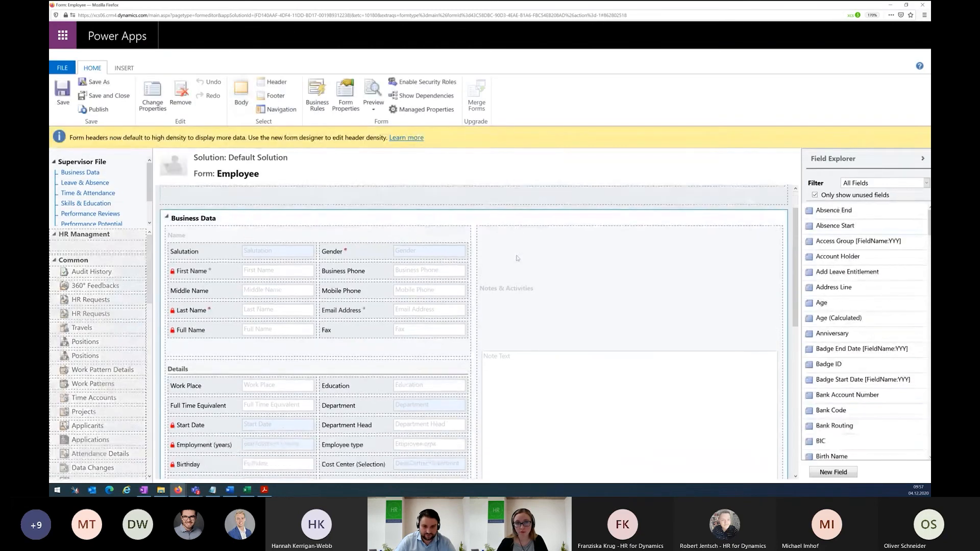
- Include used fields in the available fields, add Change Department below Department in the Details section, and hide its label on the form
scroll(517, 258, down, 3)
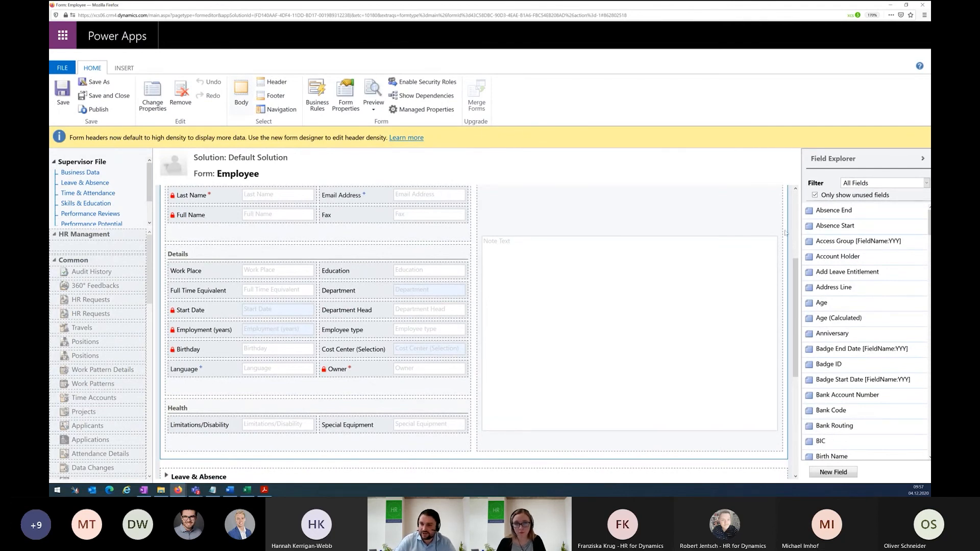
click(815, 196)
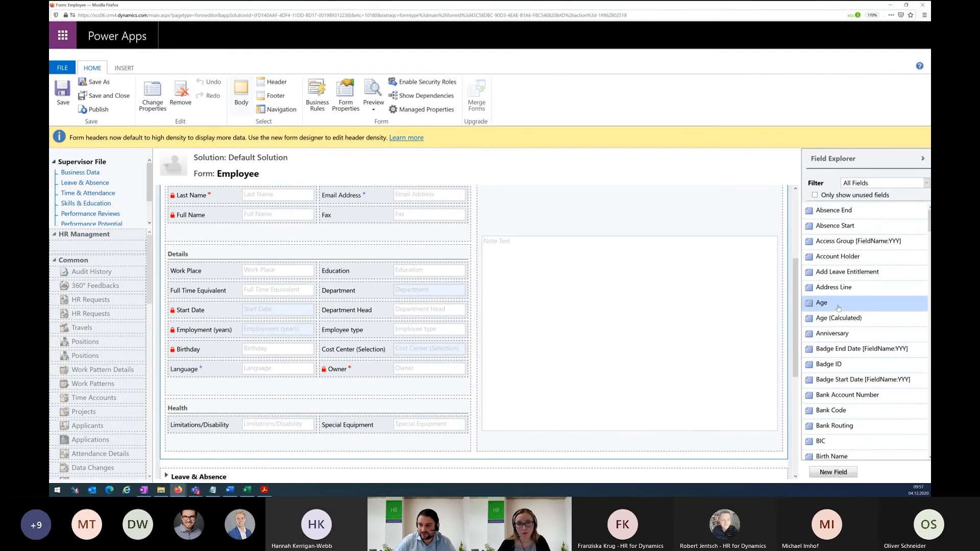
scroll(851, 301, down, 2)
scroll(851, 300, down, 8)
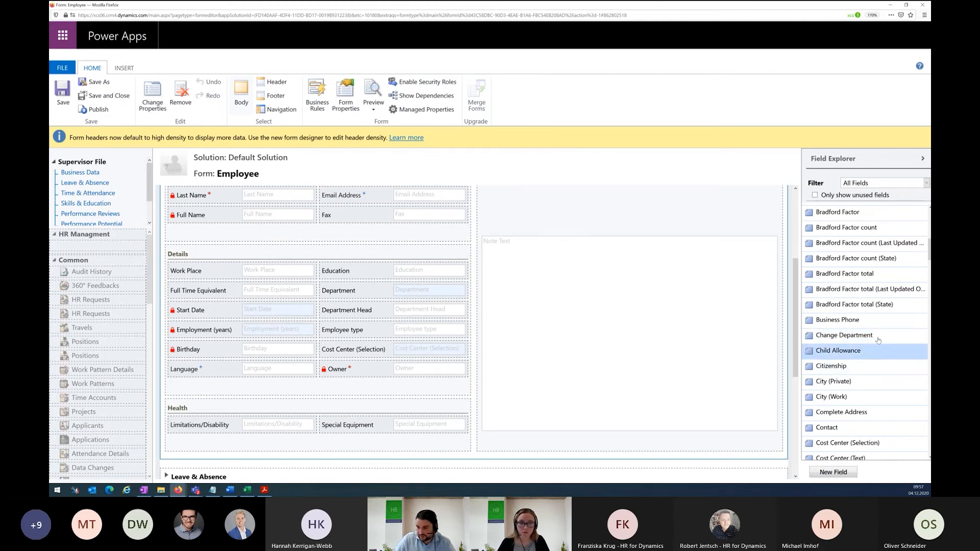
drag(843, 339, 373, 311)
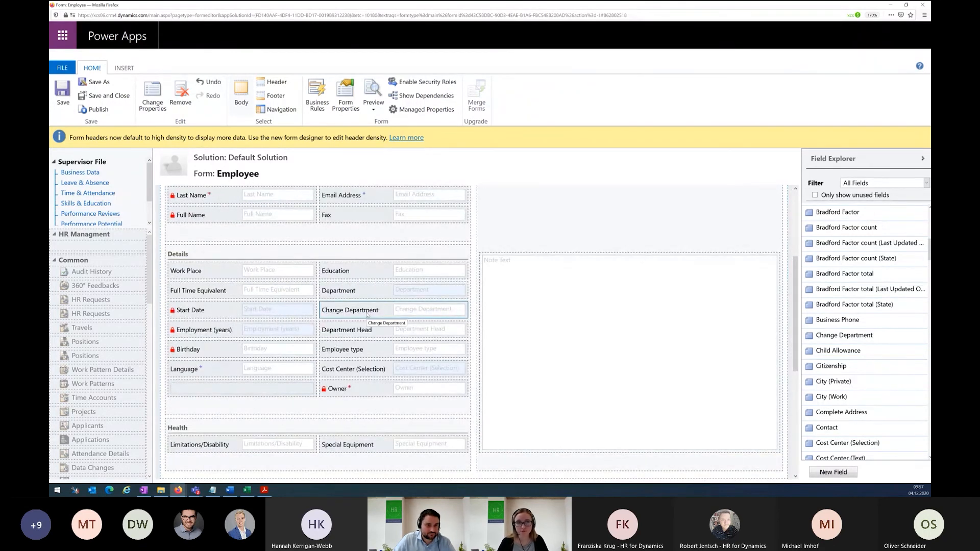
double_click(367, 315)
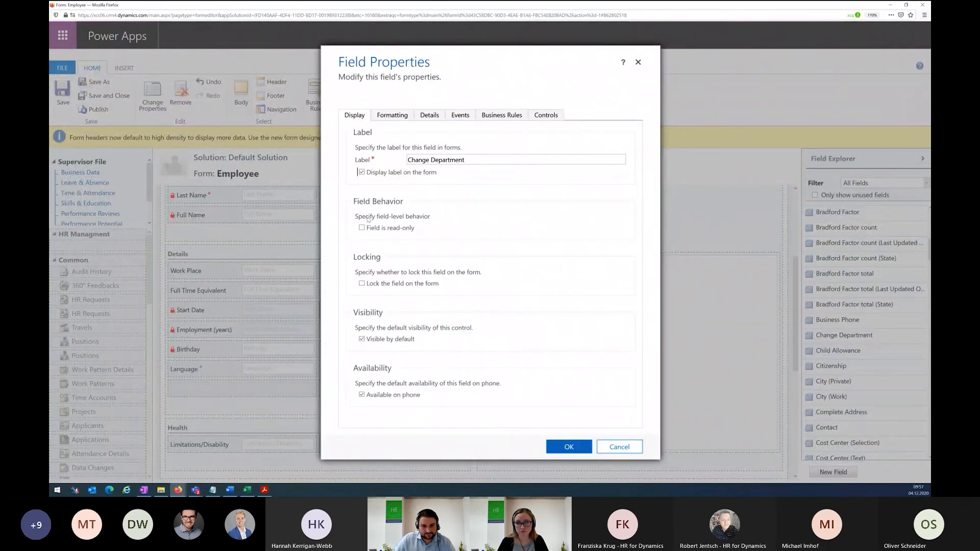
click(363, 174)
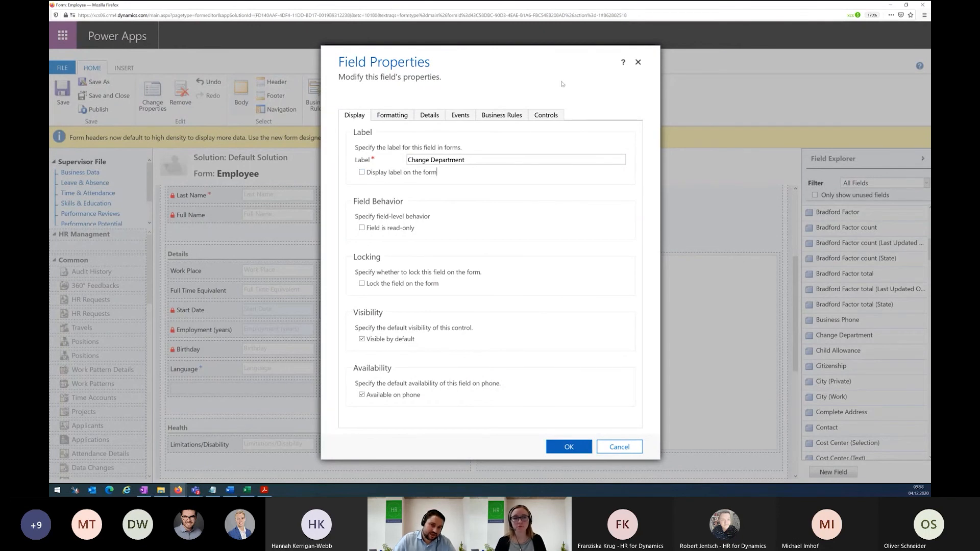
- Add the xRM1 Dialog Component control to the Change Department field and enable it for web, phone and tablet
click(536, 118)
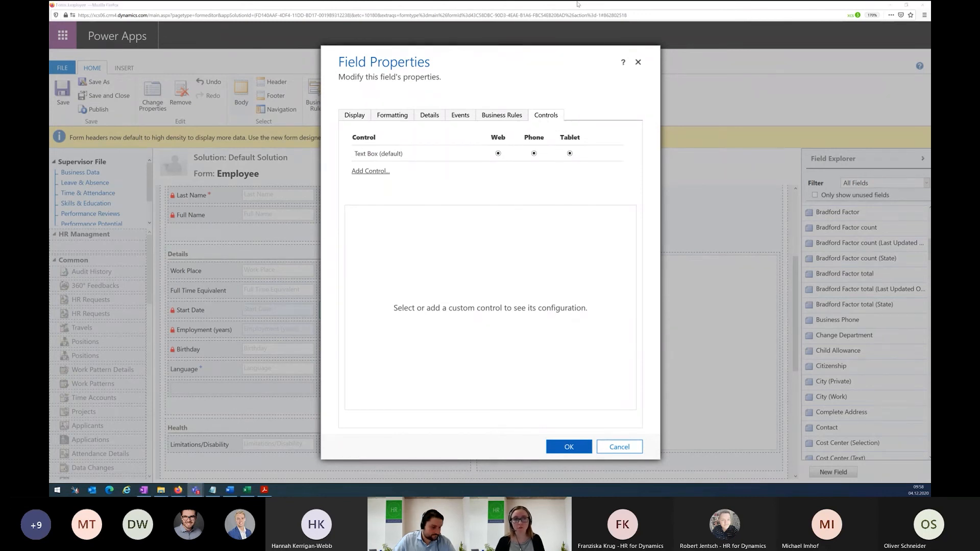
click(378, 171)
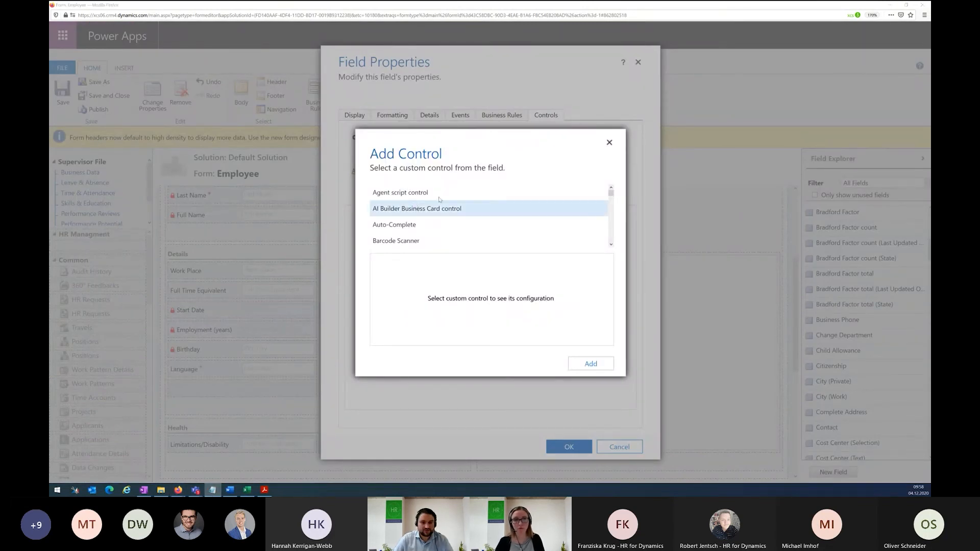
drag(612, 196, 602, 239)
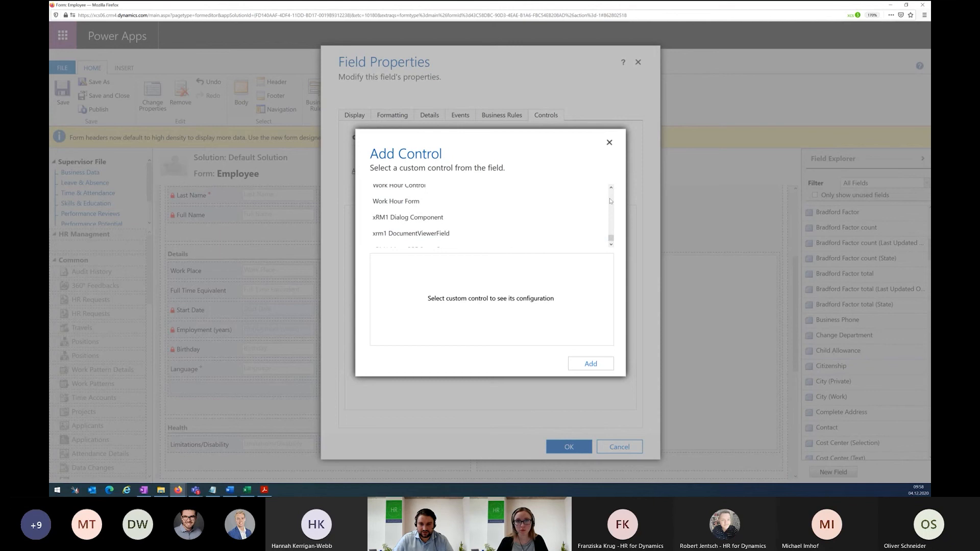
scroll(611, 204, up, 3)
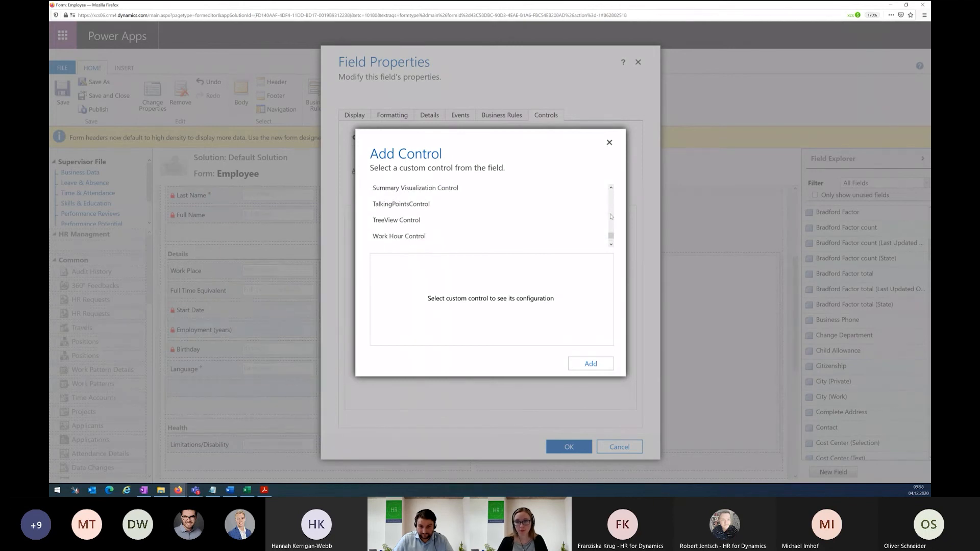
click(611, 246)
click(611, 245)
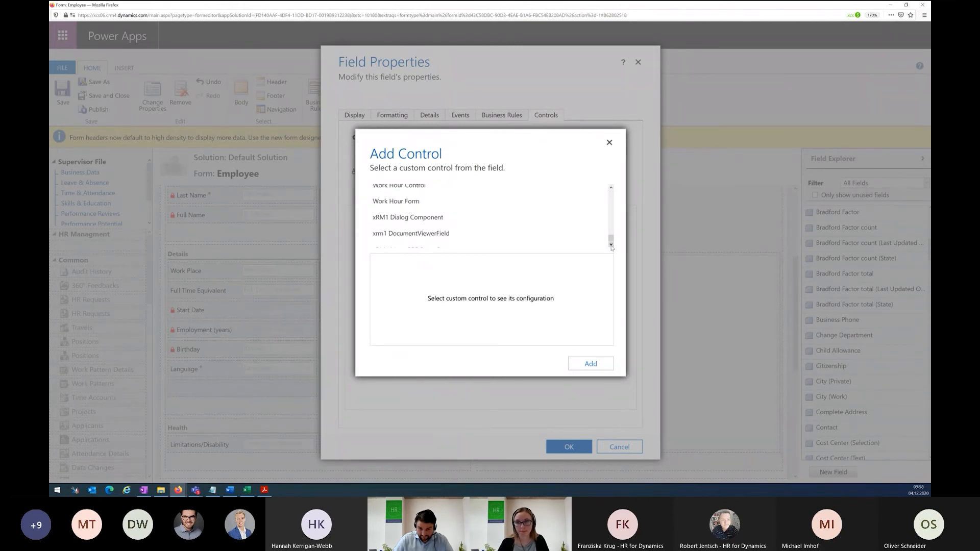
click(453, 217)
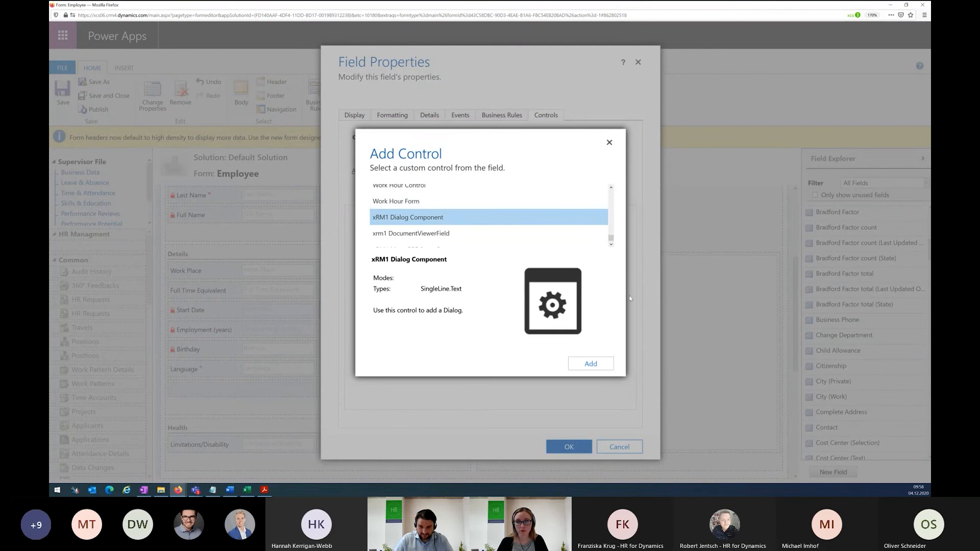
click(590, 364)
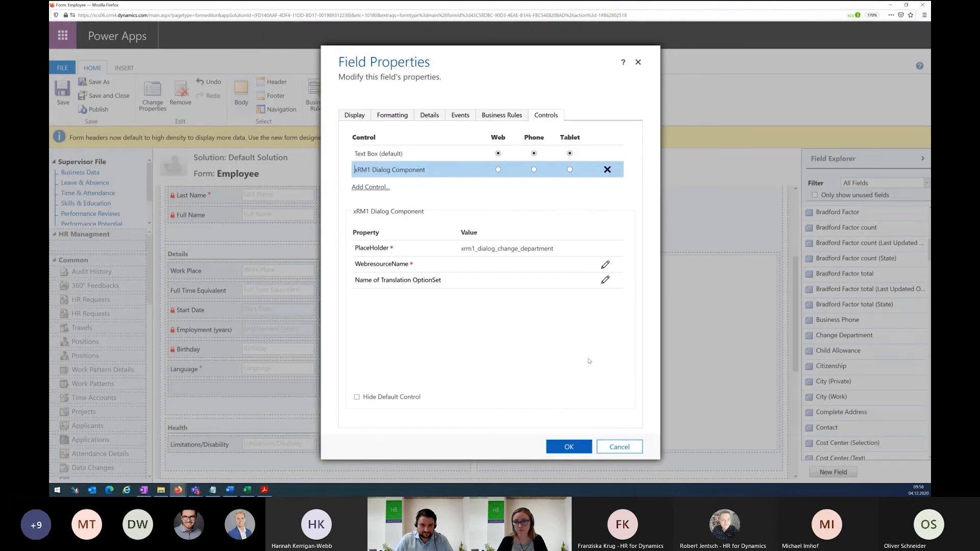
click(498, 170)
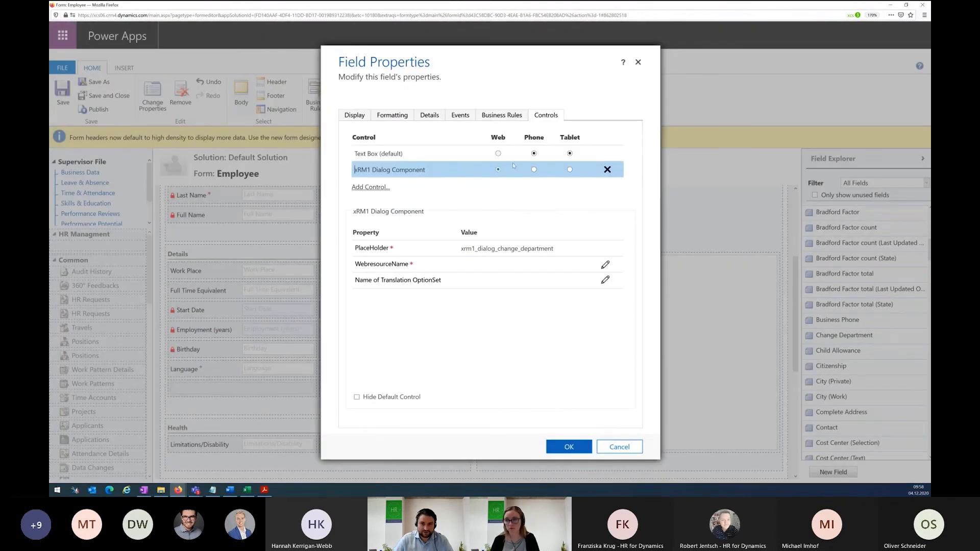
click(568, 171)
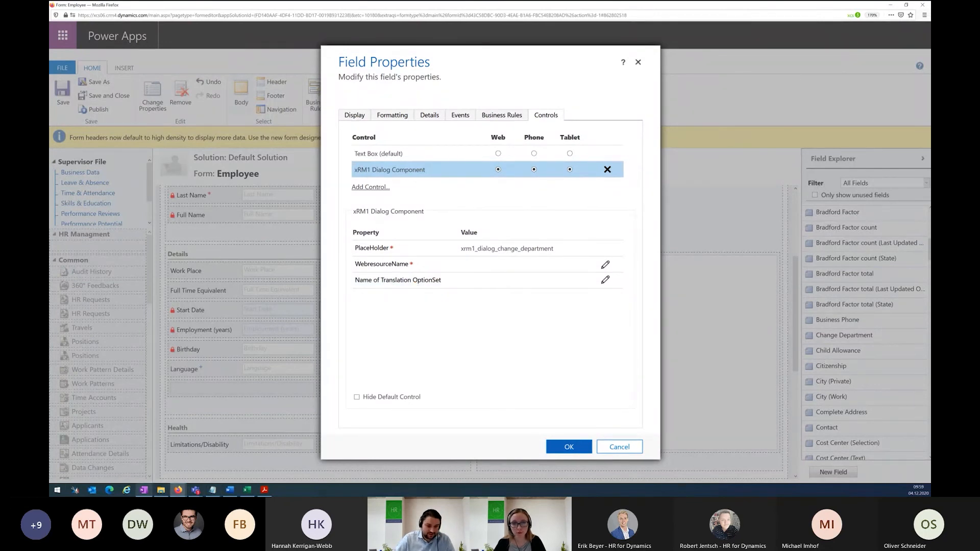
- Open the control's WebresourceName property for configuration, and switch to the Default Solution window to list its web resources
mouse_move(144, 490)
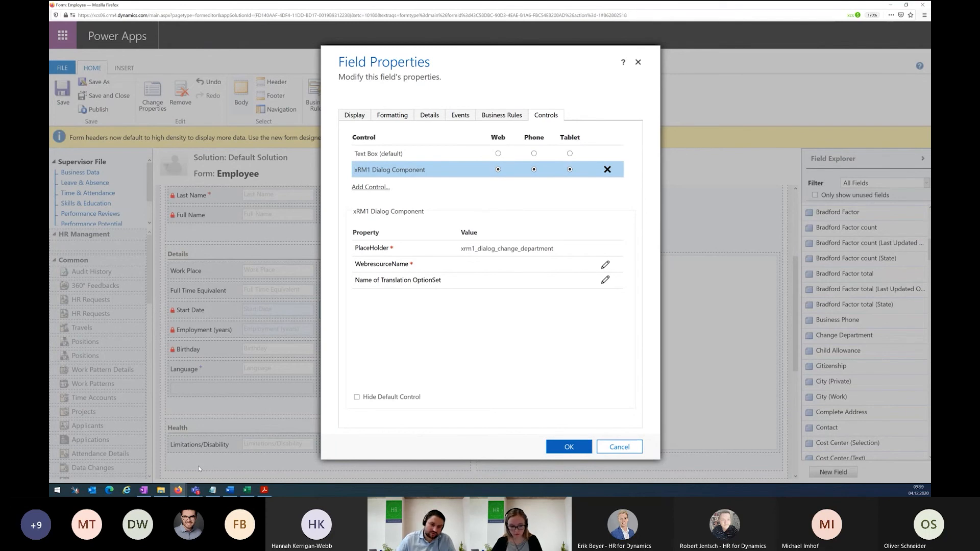
click(605, 264)
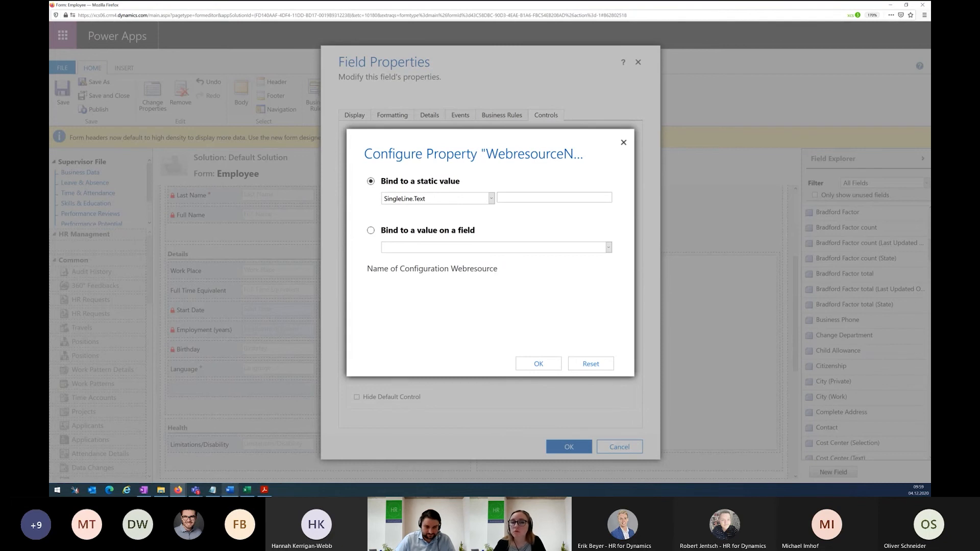
click(177, 495)
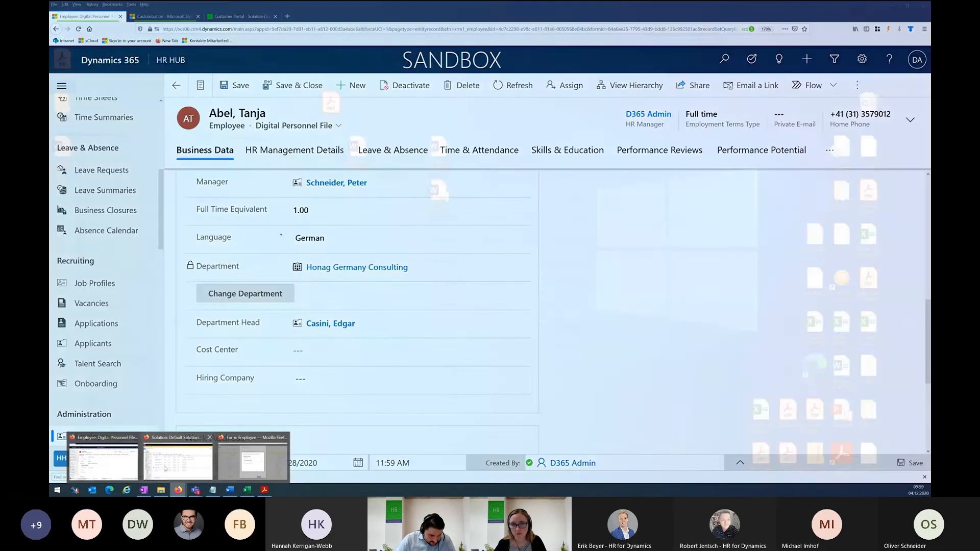
click(159, 471)
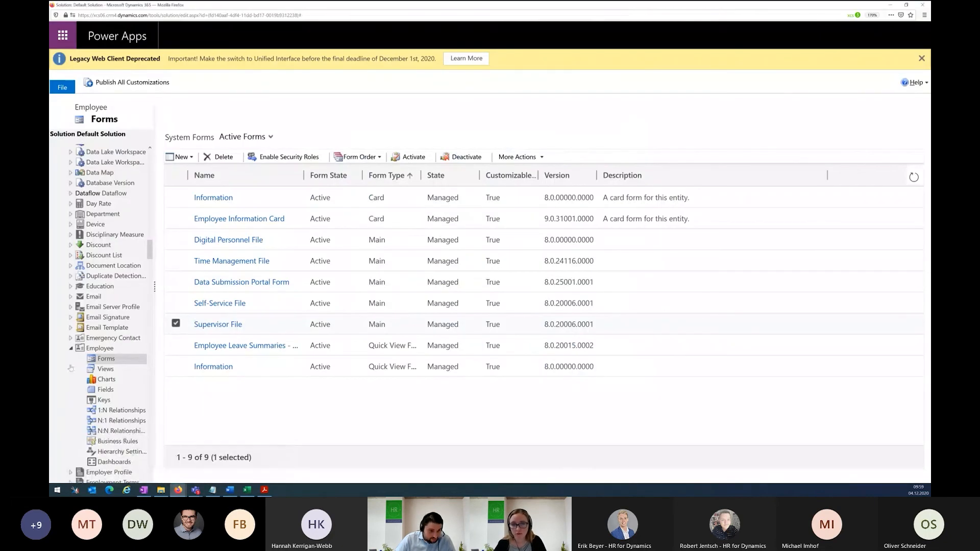
scroll(76, 349, up, 20)
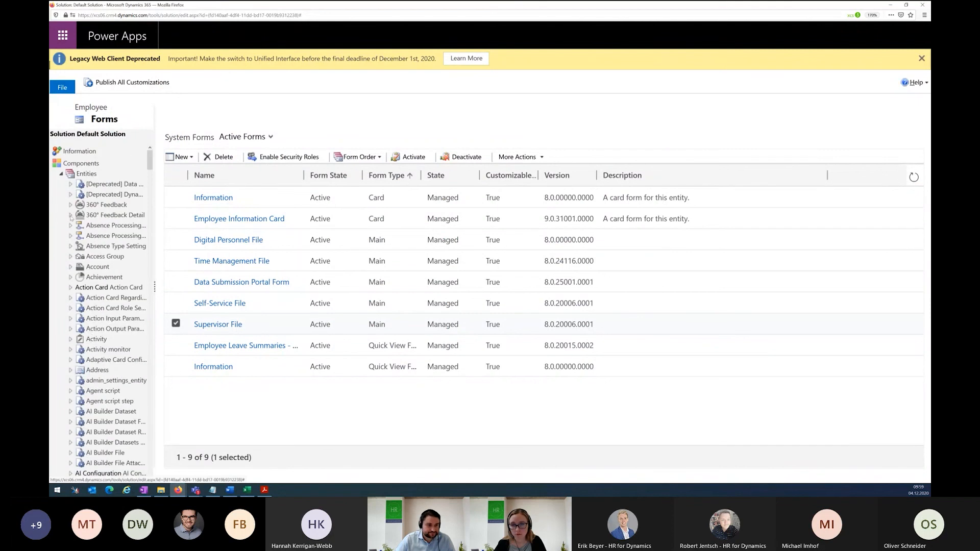
click(61, 174)
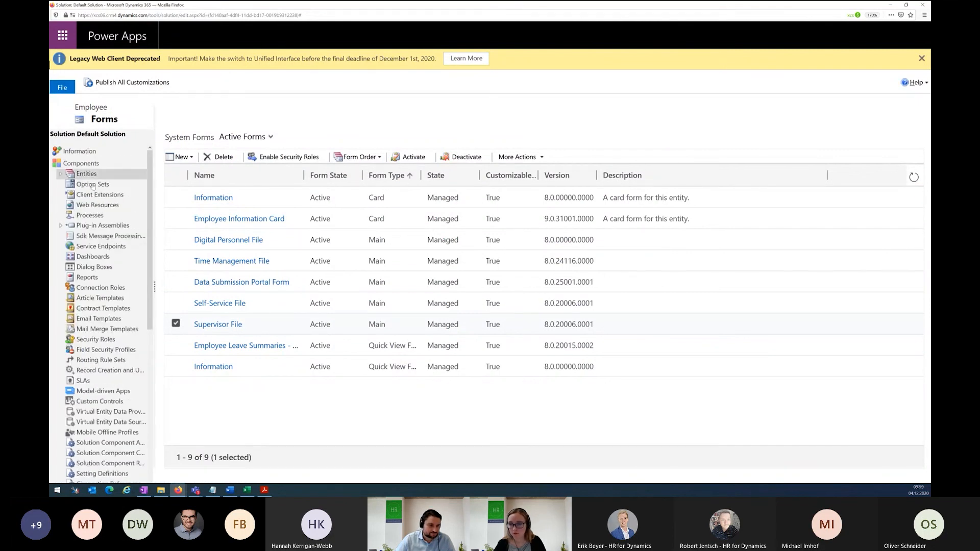
click(92, 206)
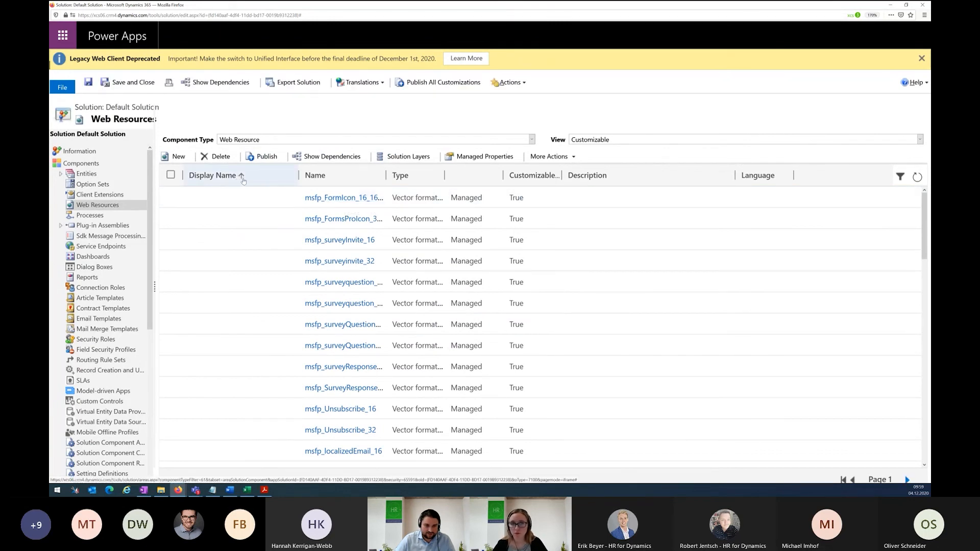
- Sort the web resources by name in descending order, widen the name columns, and locate and select DialogChangeDepartmentOfEmployee.json
scroll(436, 347, down, 1)
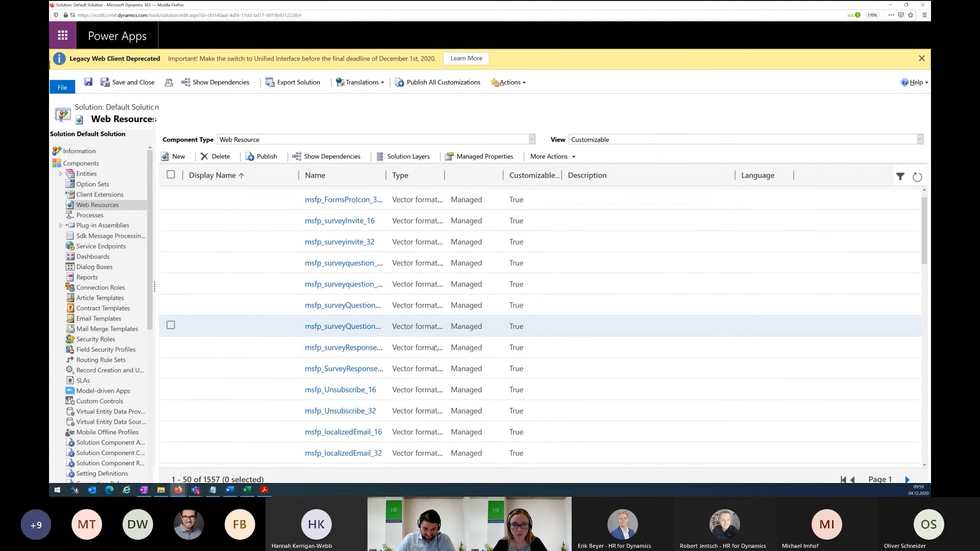
scroll(436, 347, down, 10)
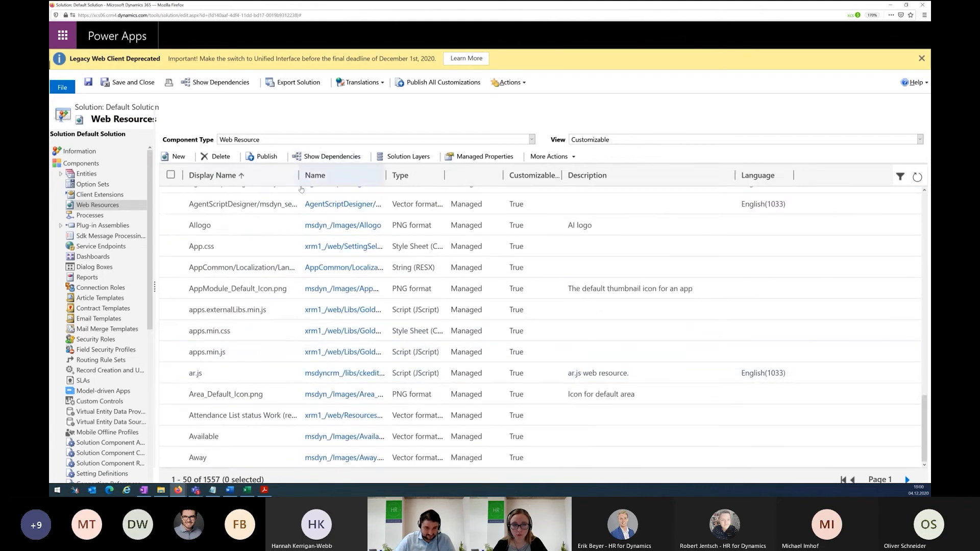
drag(298, 175, 675, 175)
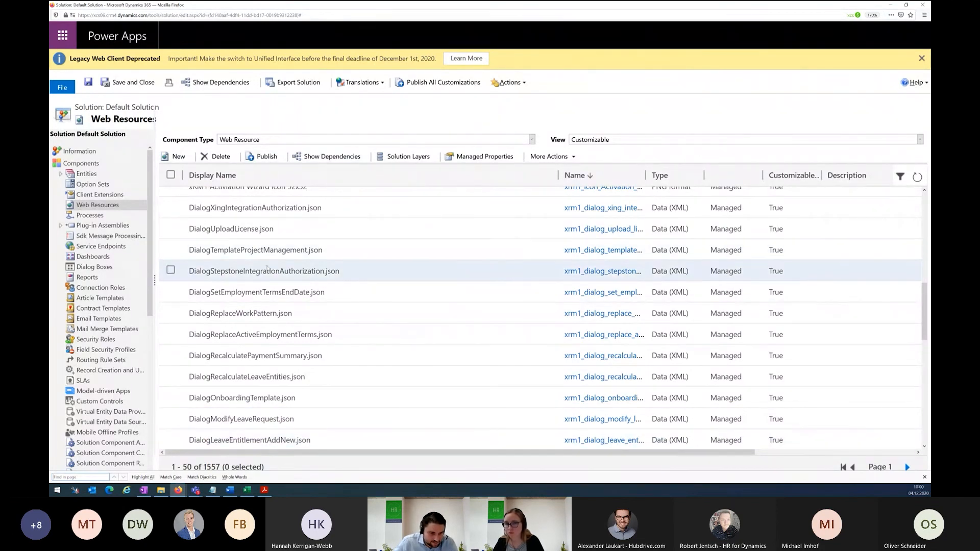
click(925, 447)
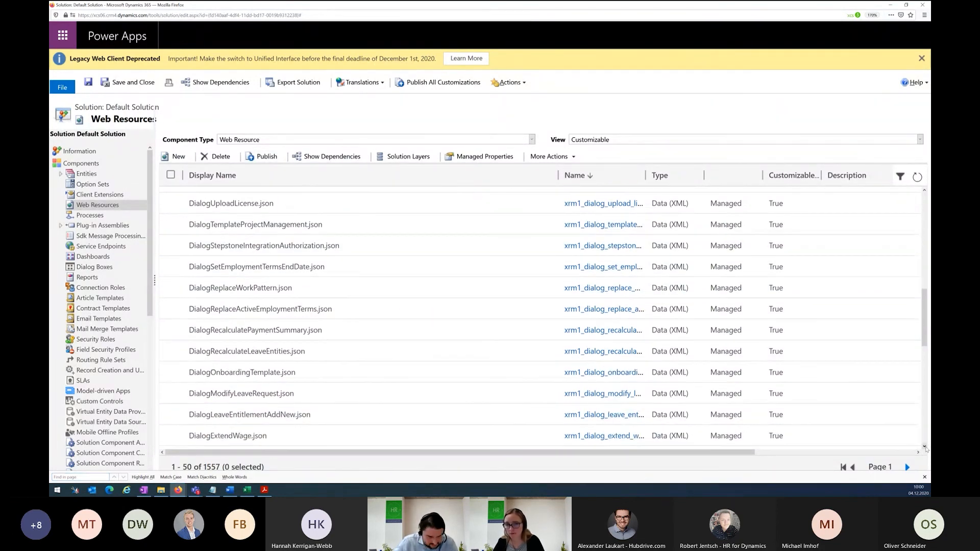
click(924, 447)
click(925, 446)
click(924, 447)
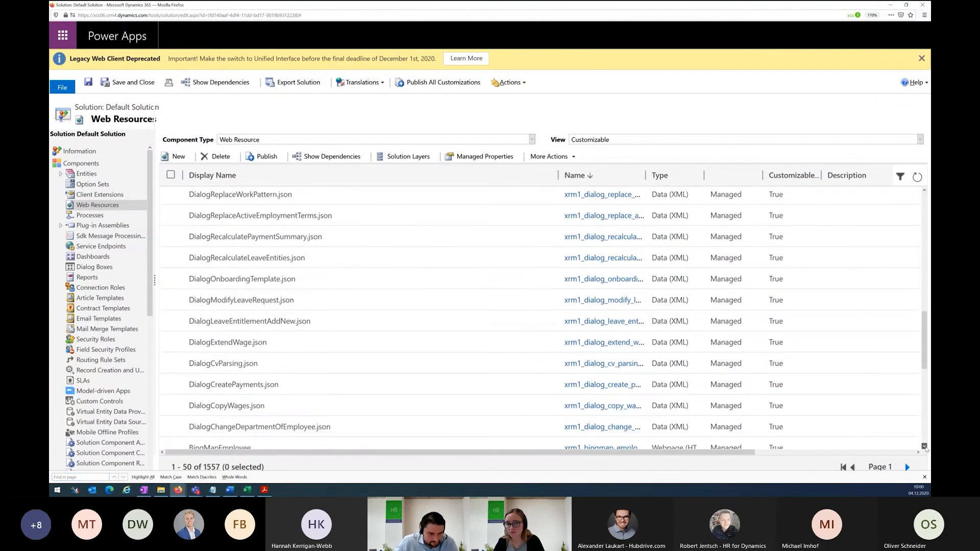
click(924, 446)
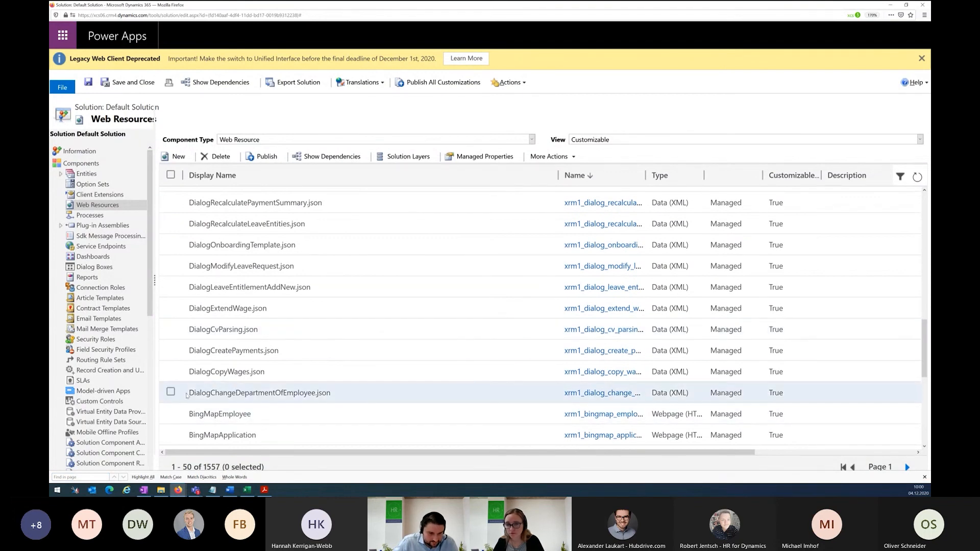
drag(187, 393, 332, 394)
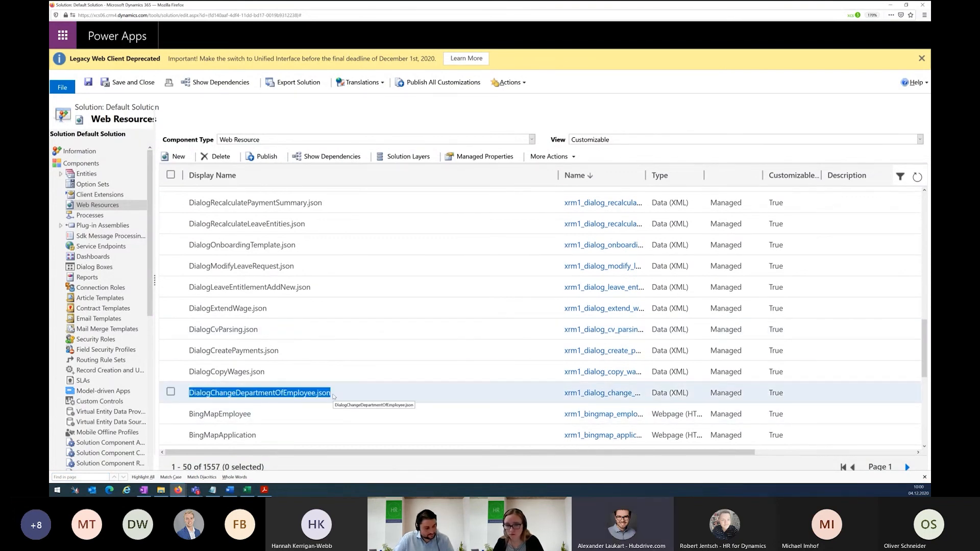
click(334, 397)
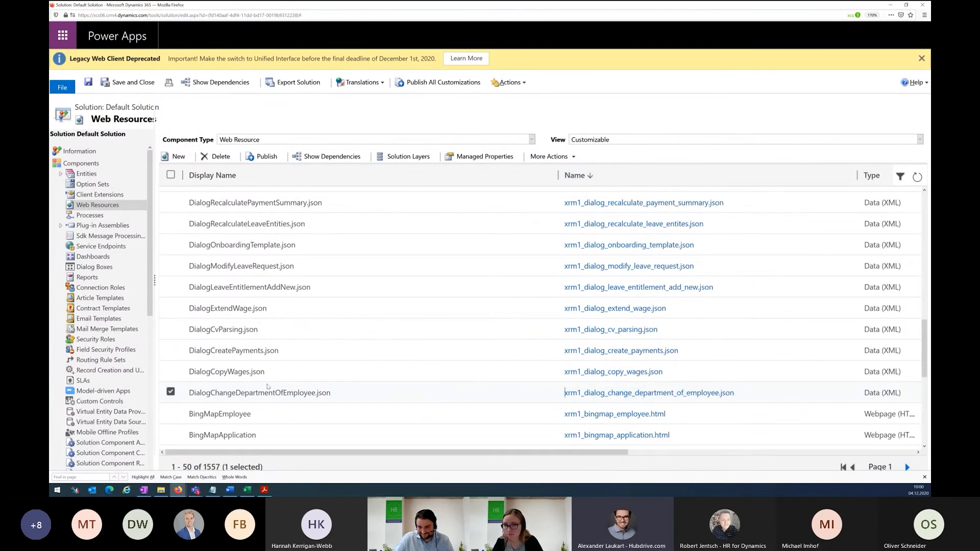
- Copy the name xrm1_dialog_change_department_of_employee.json and bind the control's WebresourceName property to it as a static SingleLine.Text value
drag(746, 398, 564, 404)
key(ctrl+c)
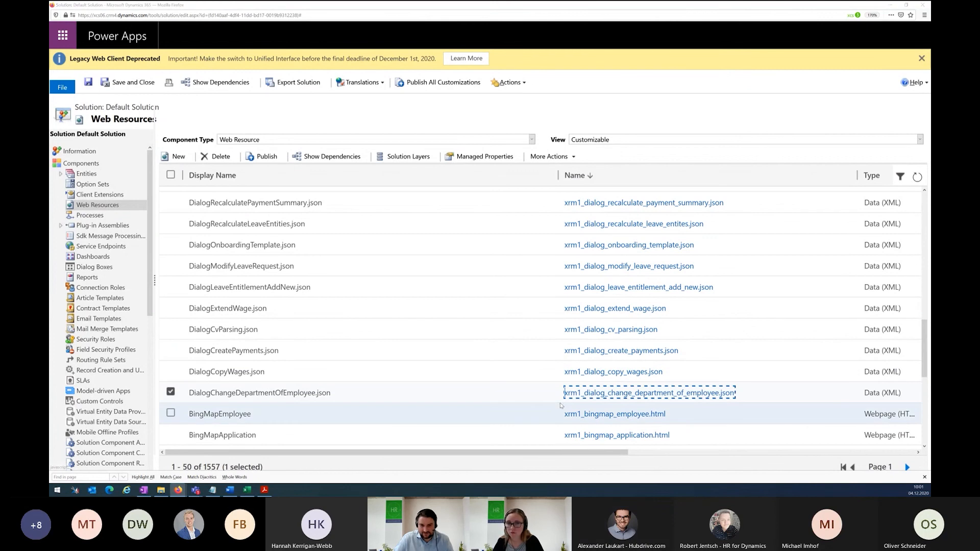
key(alt+Tab)
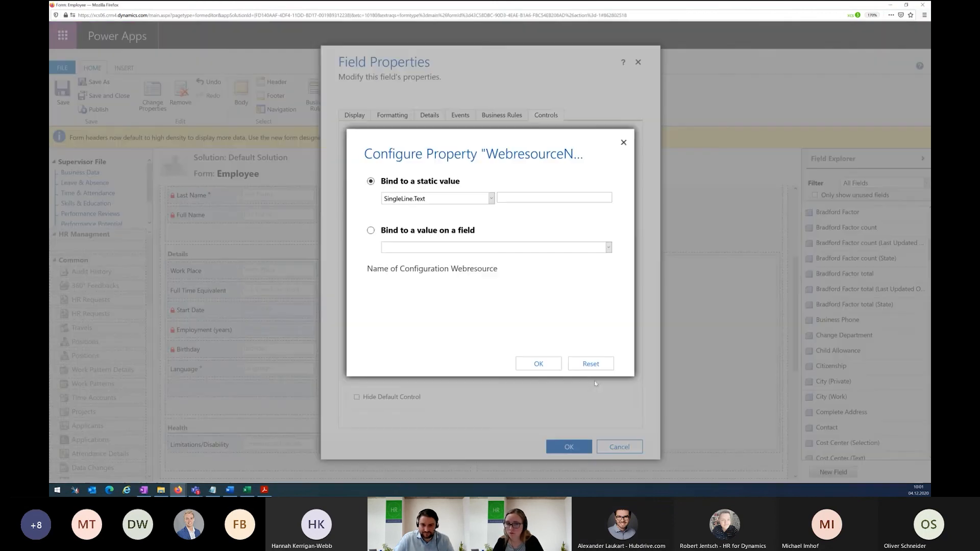
click(395, 204)
click(551, 199)
key(ctrl+v)
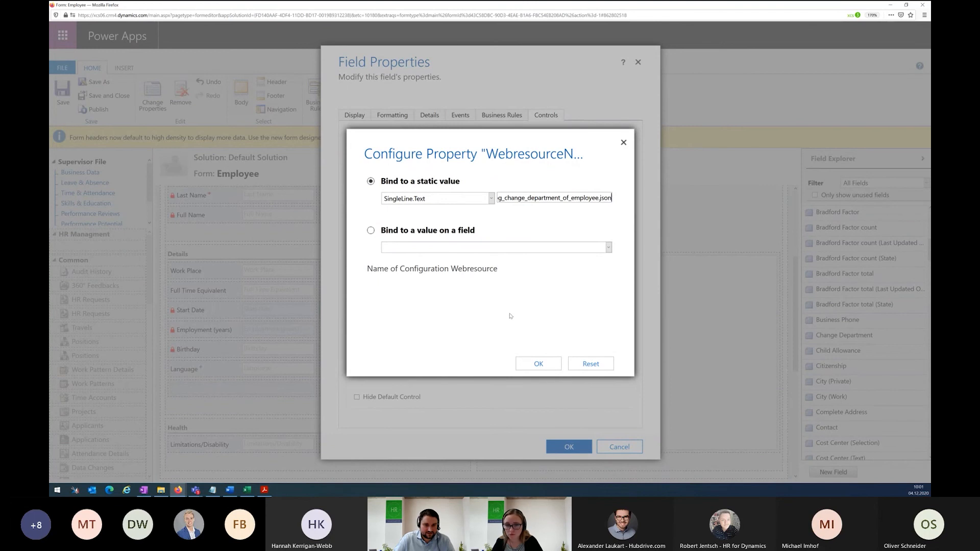
click(538, 364)
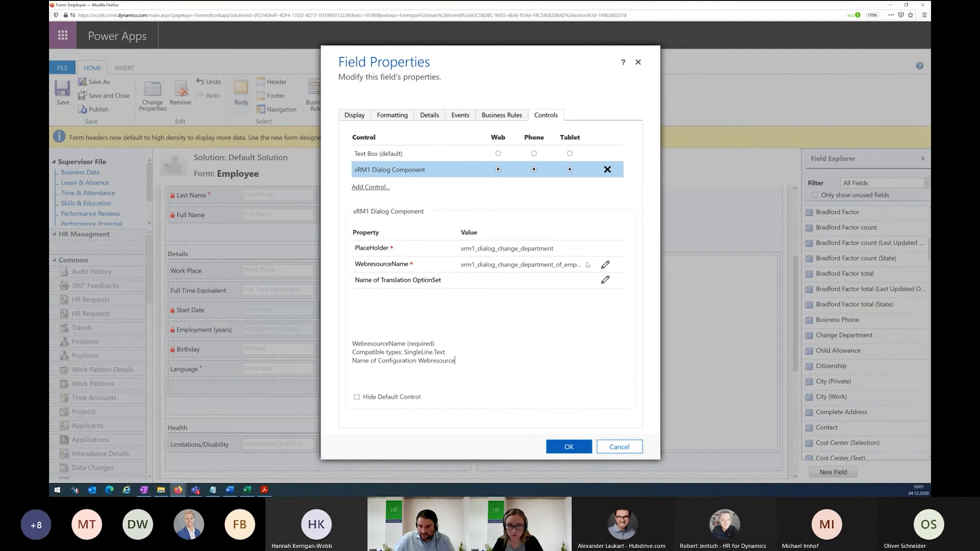
- Open the control's Name of Translation OptionSet property for configuration, and list the option sets in the Default Solution window
click(605, 280)
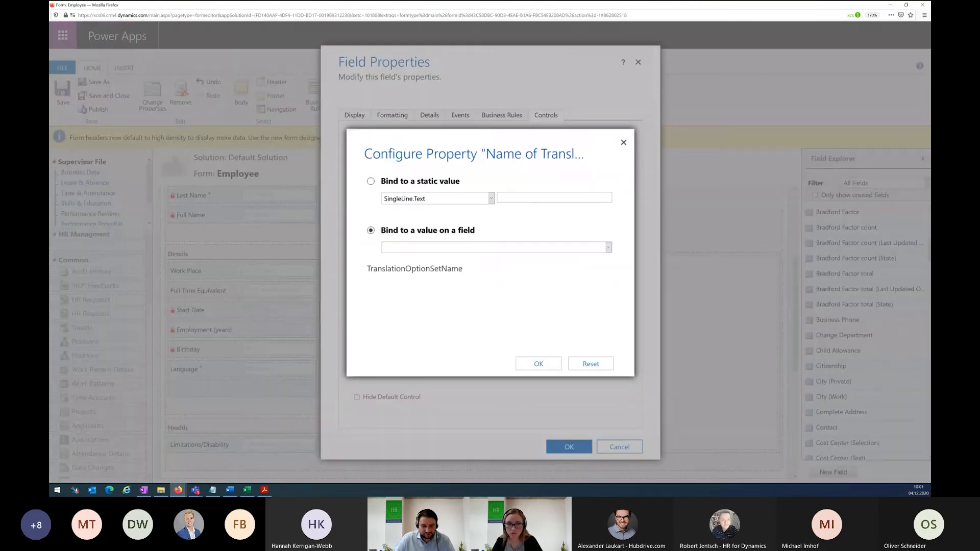
click(99, 460)
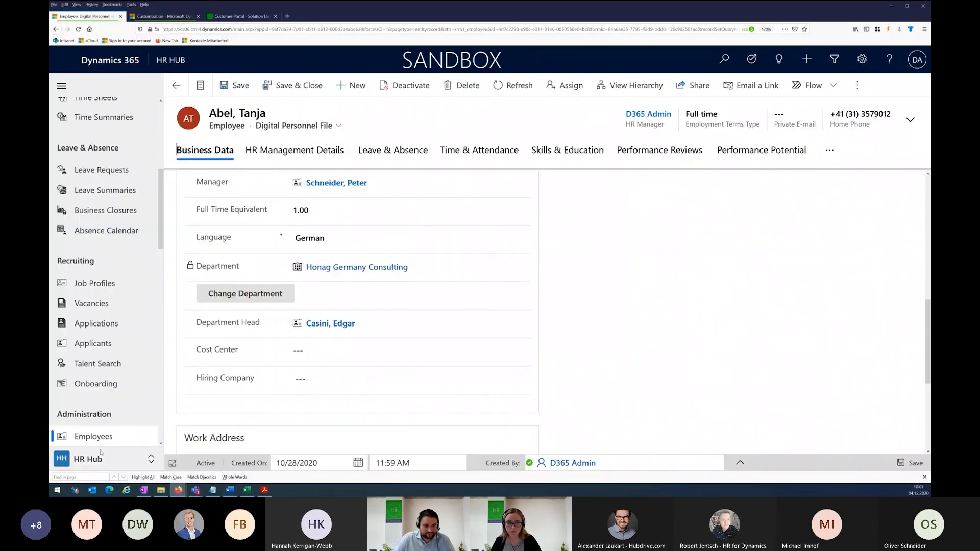
mouse_move(178, 490)
click(176, 458)
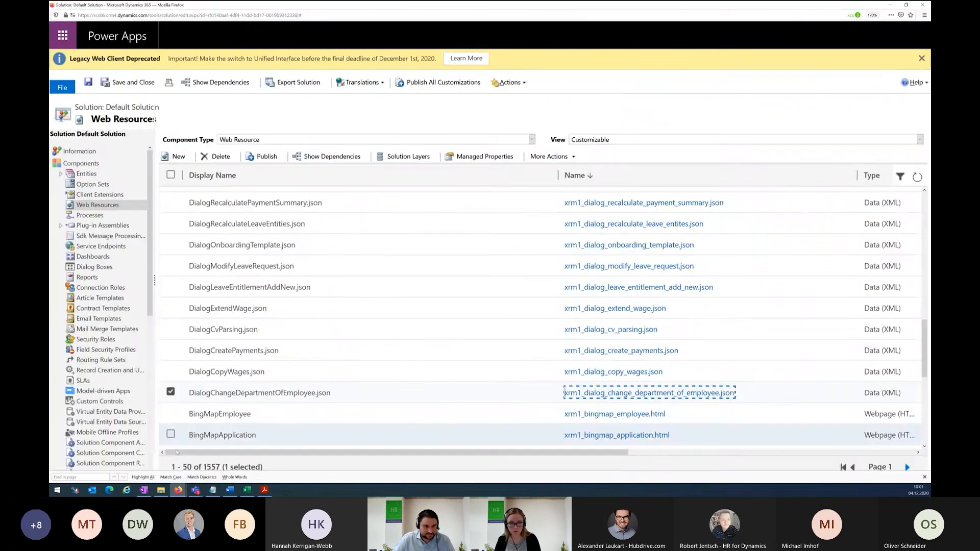
click(85, 185)
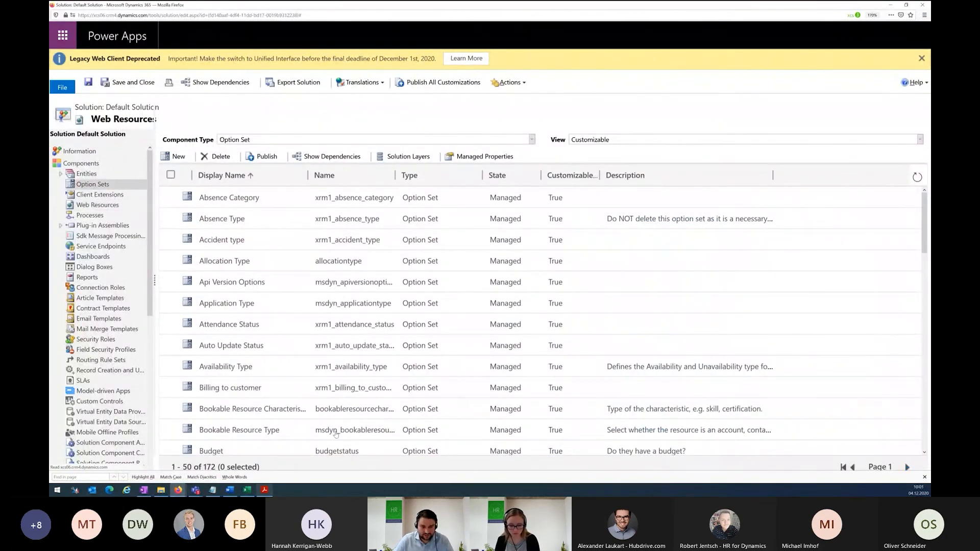
- Sort the option sets by name in descending order and look through the first page for the dialog translations
scroll(345, 424, down, 5)
scroll(340, 427, up, 5)
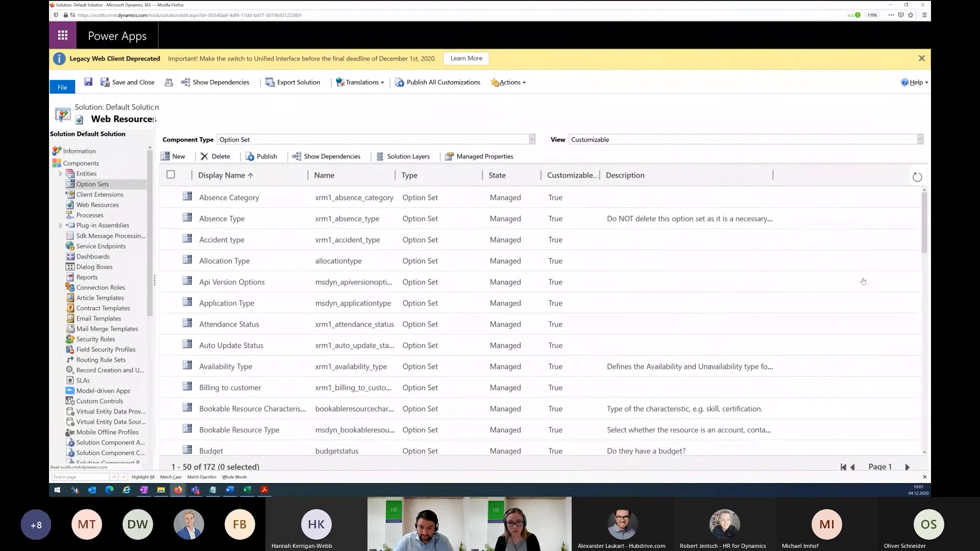
scroll(863, 281, down, 9)
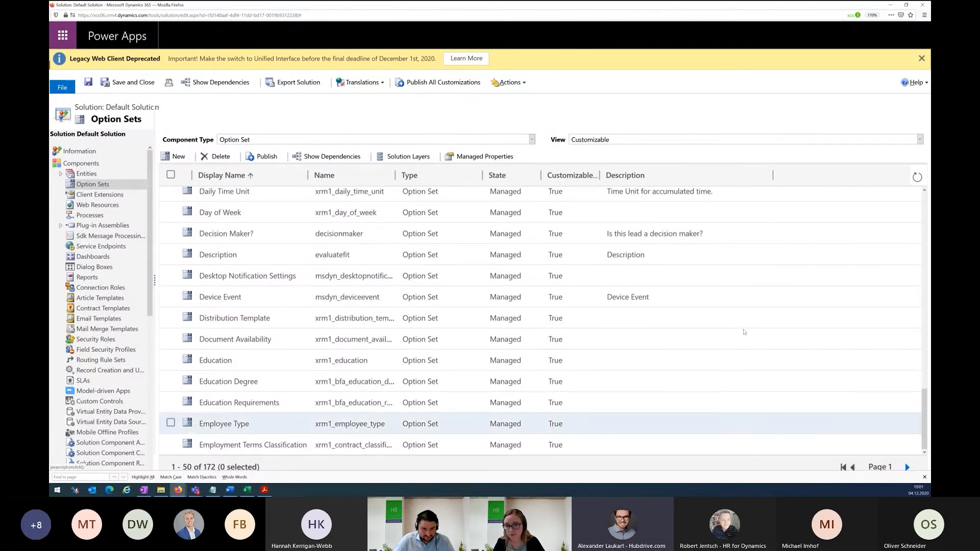
click(358, 178)
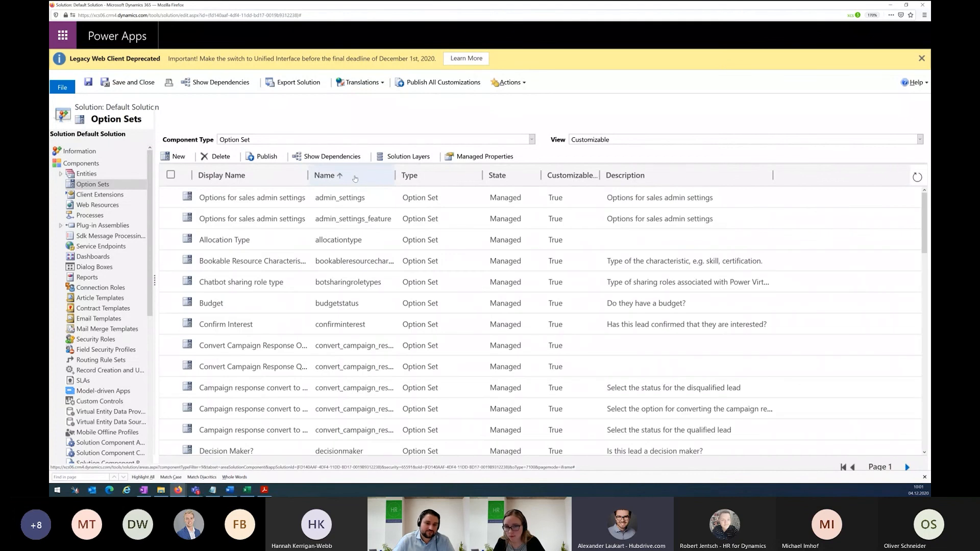
click(357, 176)
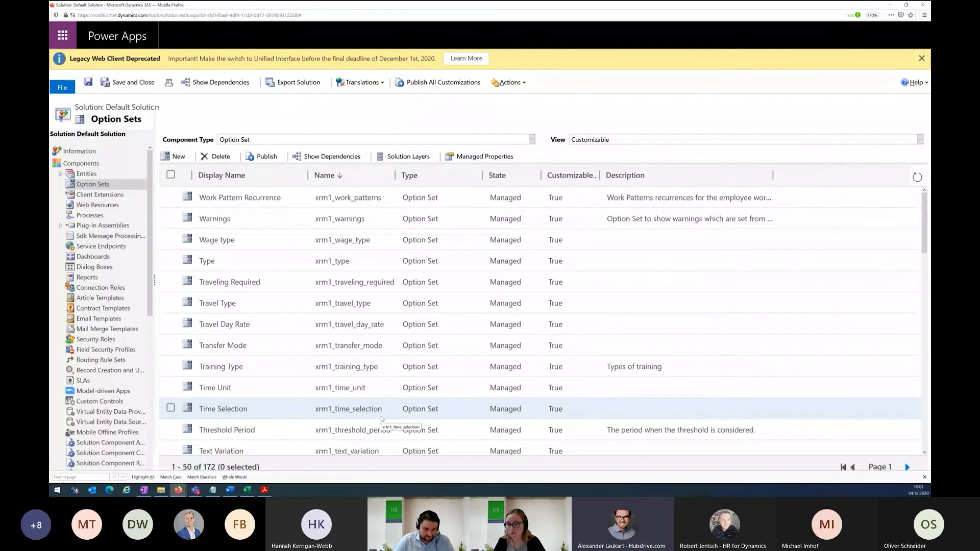
scroll(382, 419, down, 5)
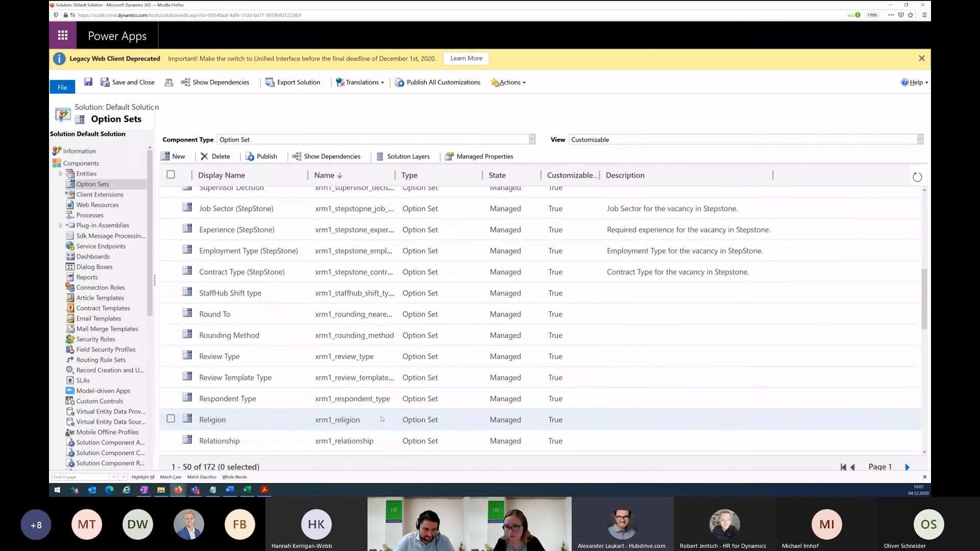
scroll(382, 419, down, 7)
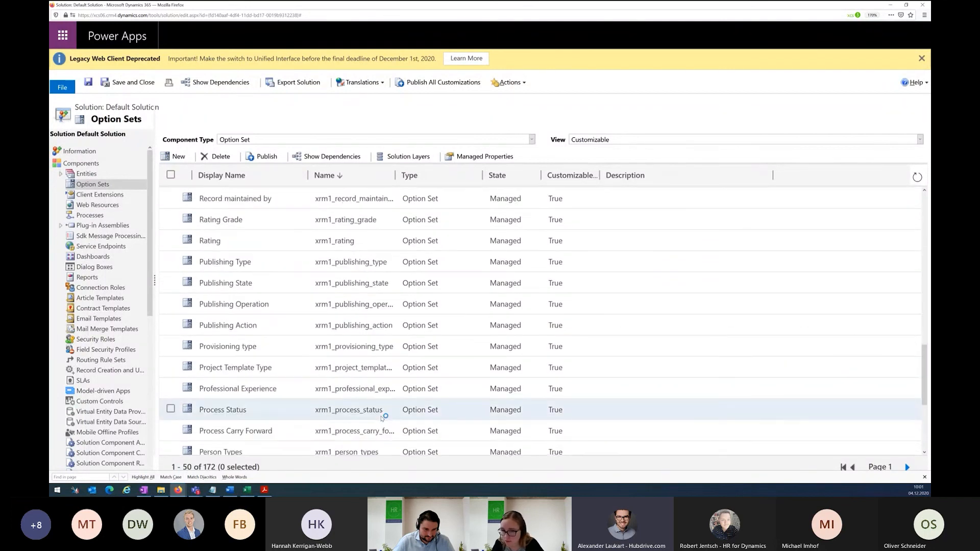
scroll(382, 418, up, 10)
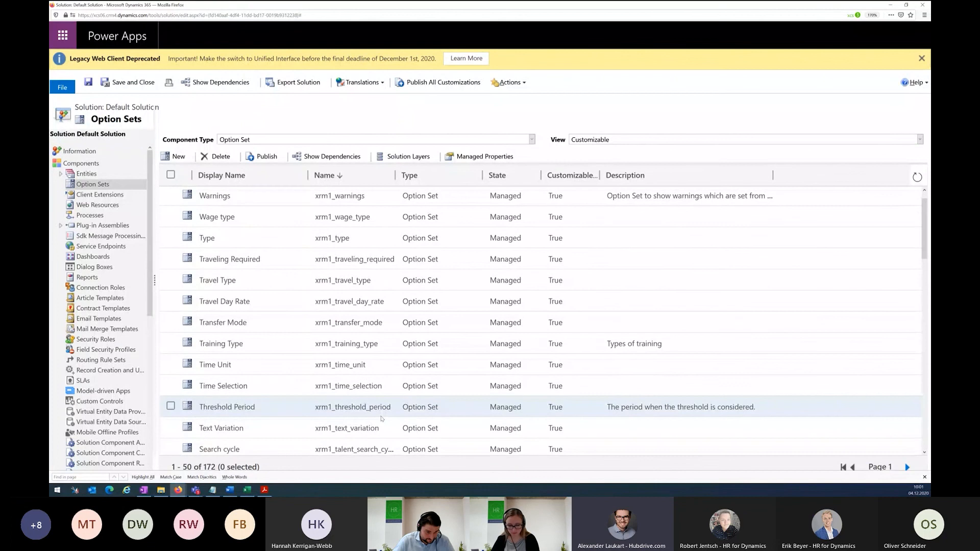
scroll(398, 383, up, 1)
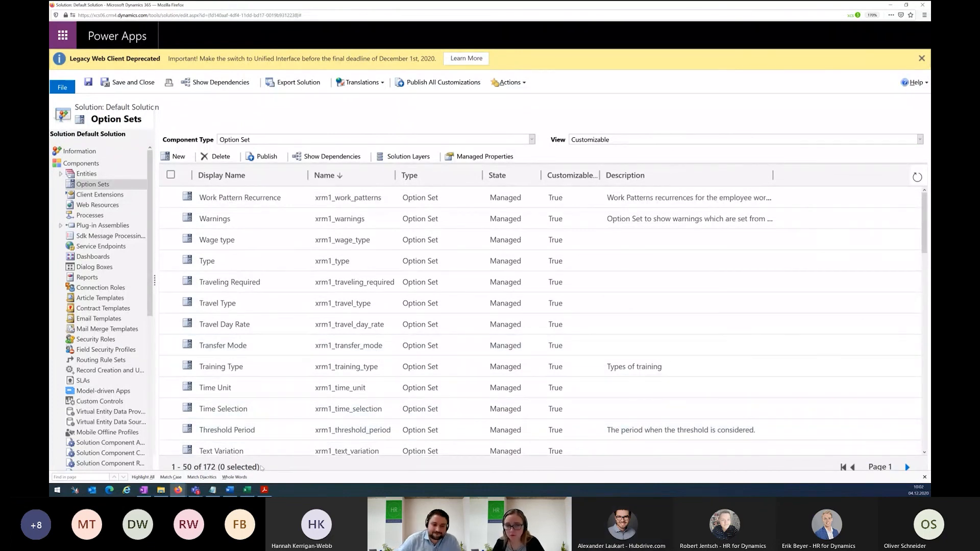
drag(924, 213, 929, 408)
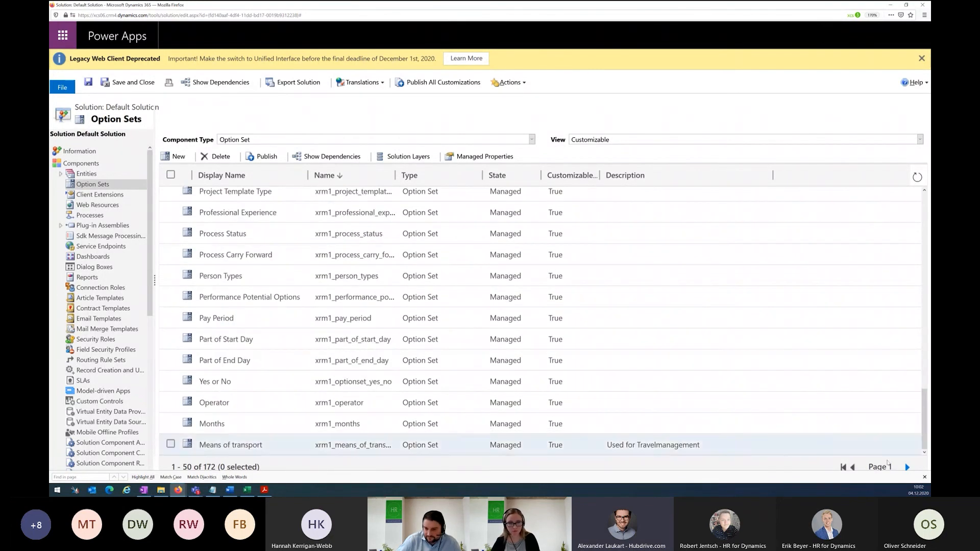
- On page 2 of the option sets, widen the Name column and copy the name xrm1_i18n_dialog_translations_change_department
click(906, 468)
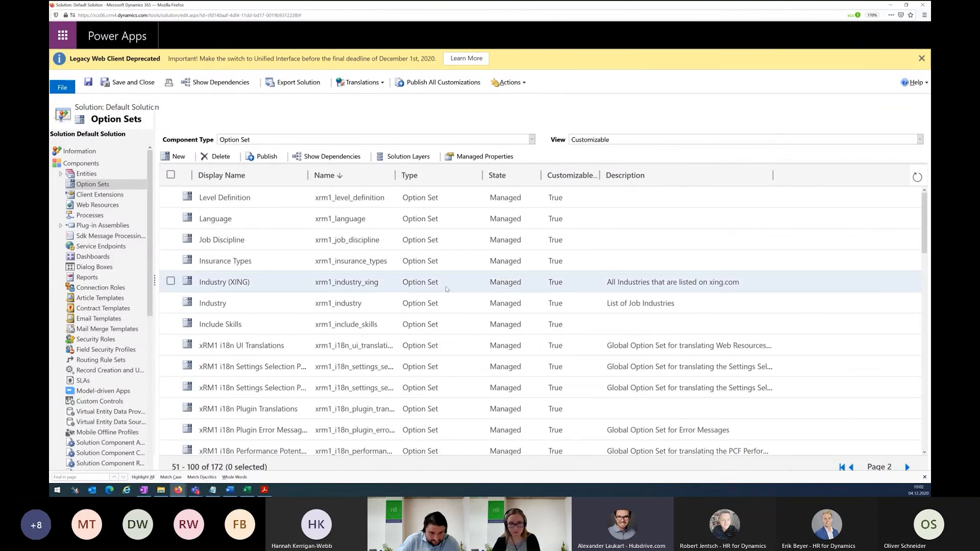
scroll(447, 289, down, 5)
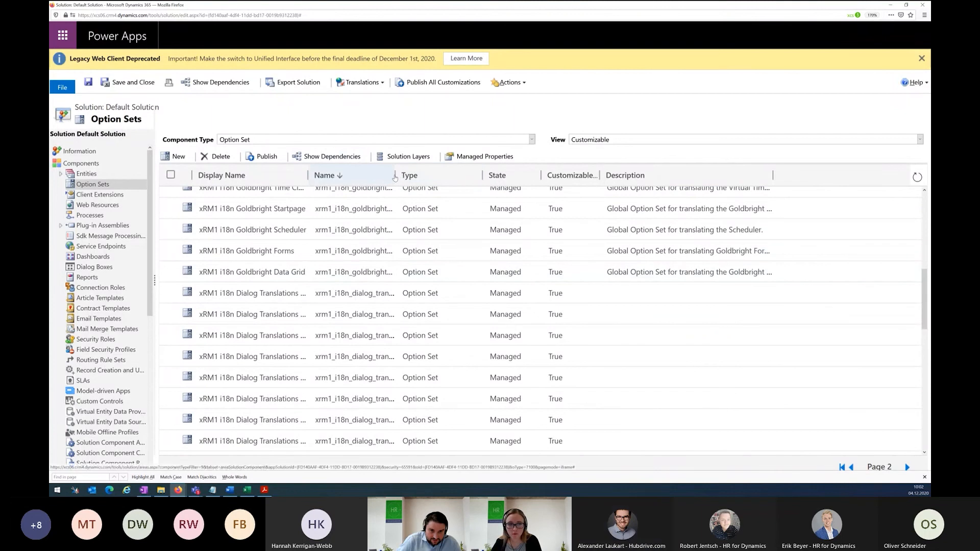
drag(396, 175, 611, 194)
scroll(457, 382, down, 3)
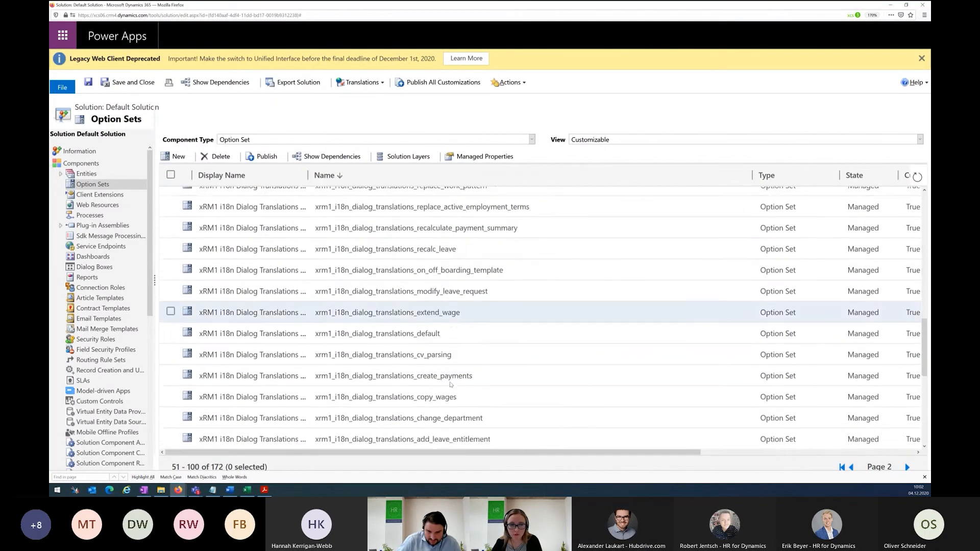
scroll(509, 323, down, 3)
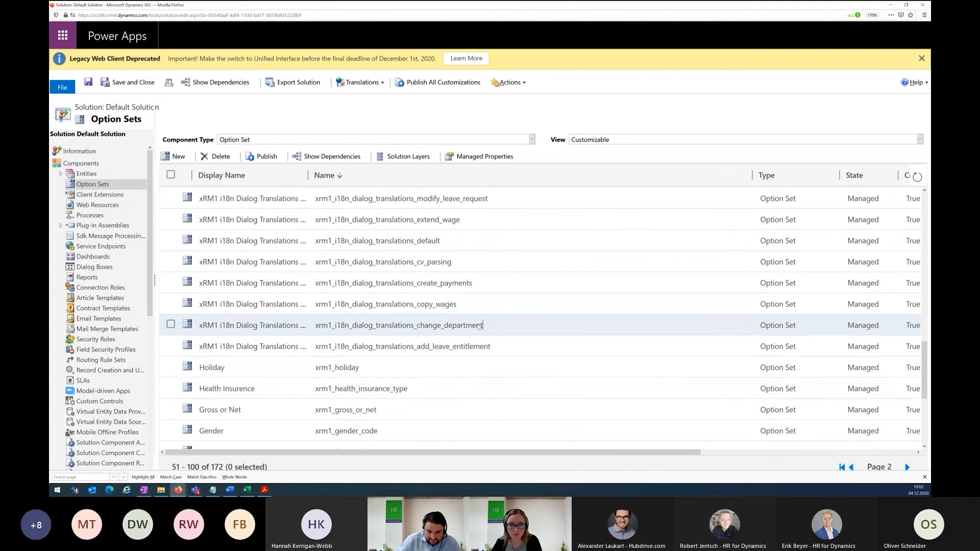
drag(480, 326, 314, 325)
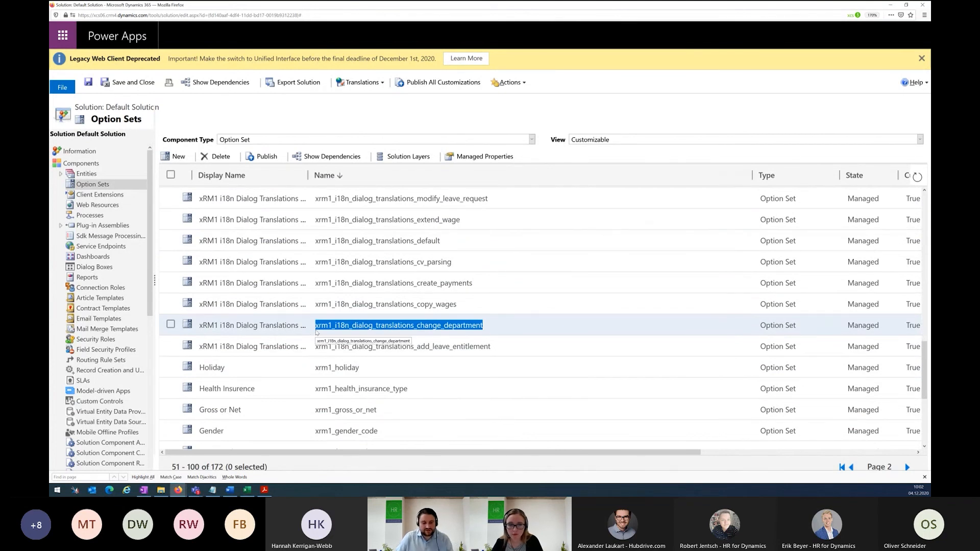
key(ctrl+c)
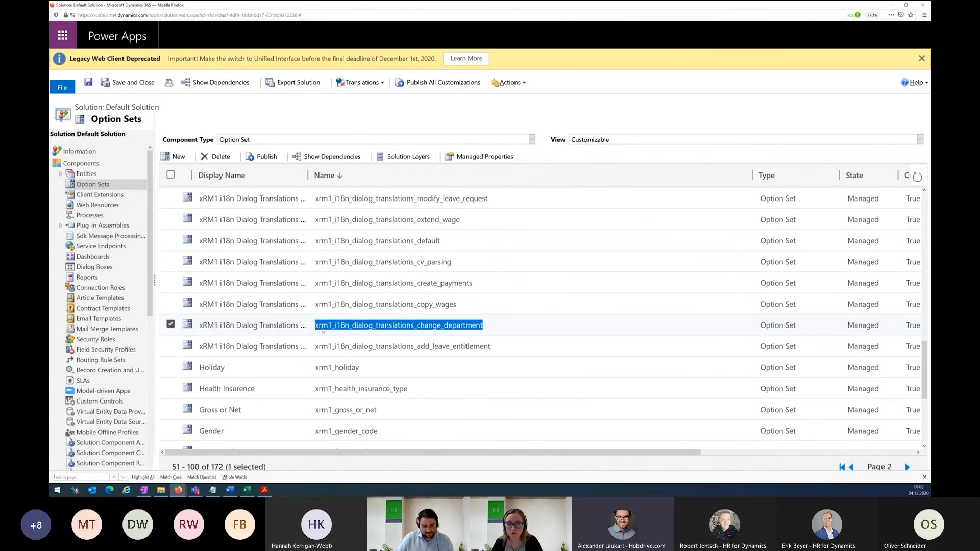
- Return to the form editor and bind Name of Translation OptionSet to the static value xrm1_i18n_dialog_translations_change_department
key(alt+Tab)
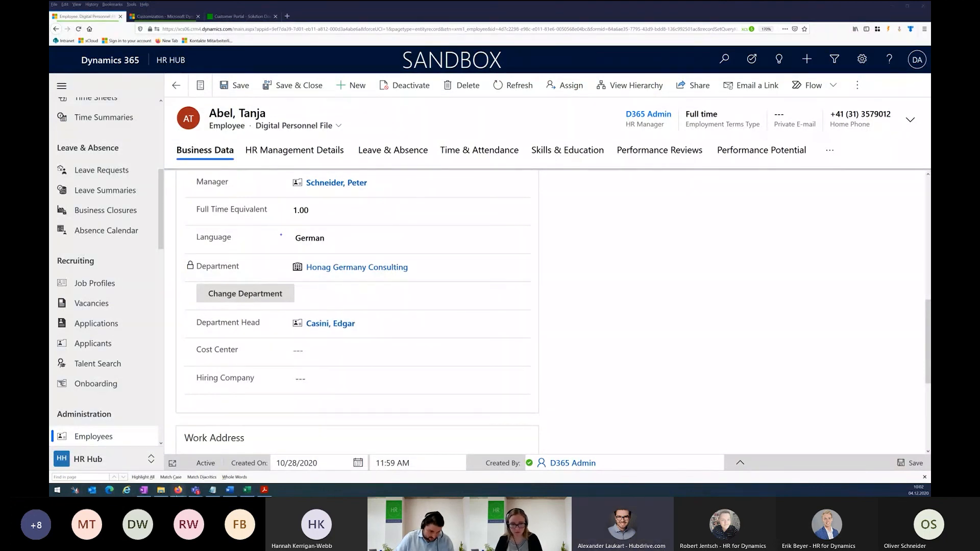
mouse_move(178, 492)
click(254, 464)
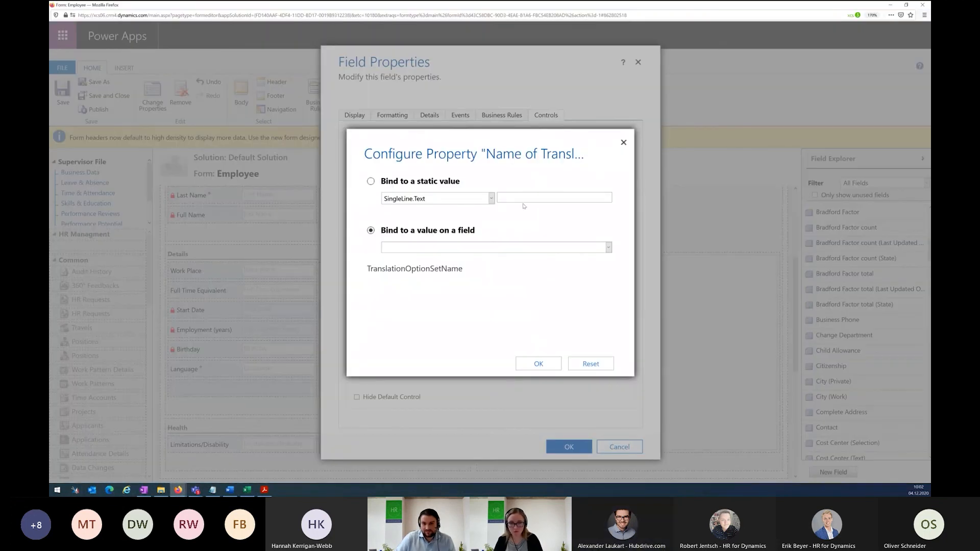
click(371, 182)
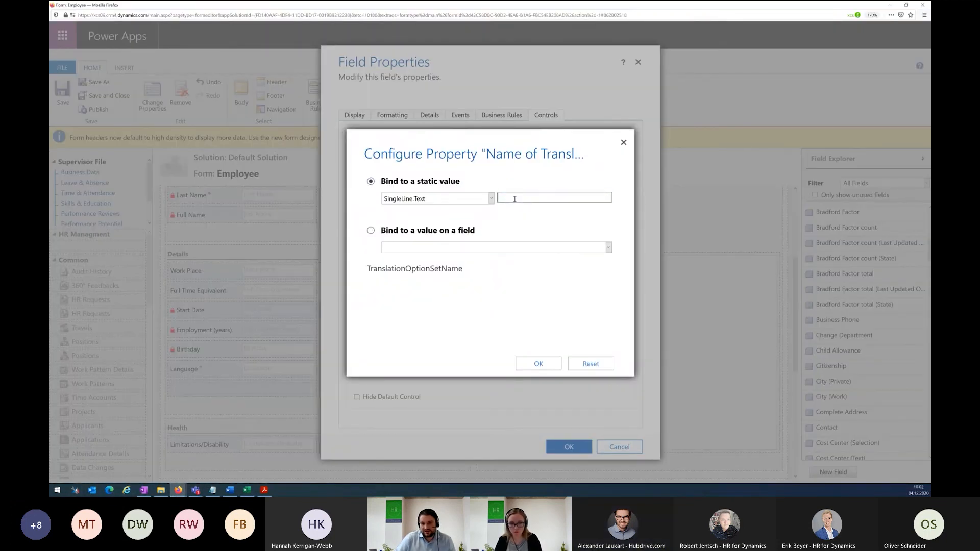
key(ctrl+v)
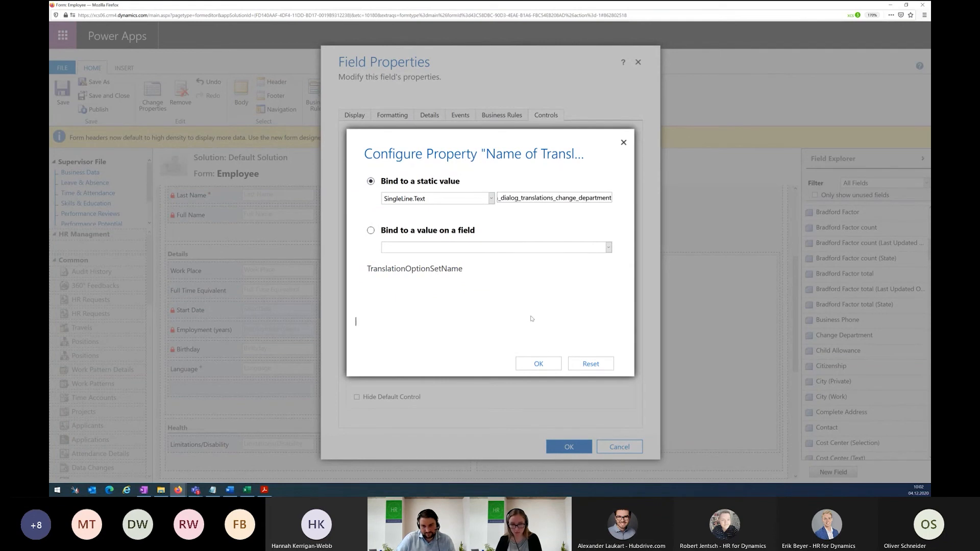
click(537, 364)
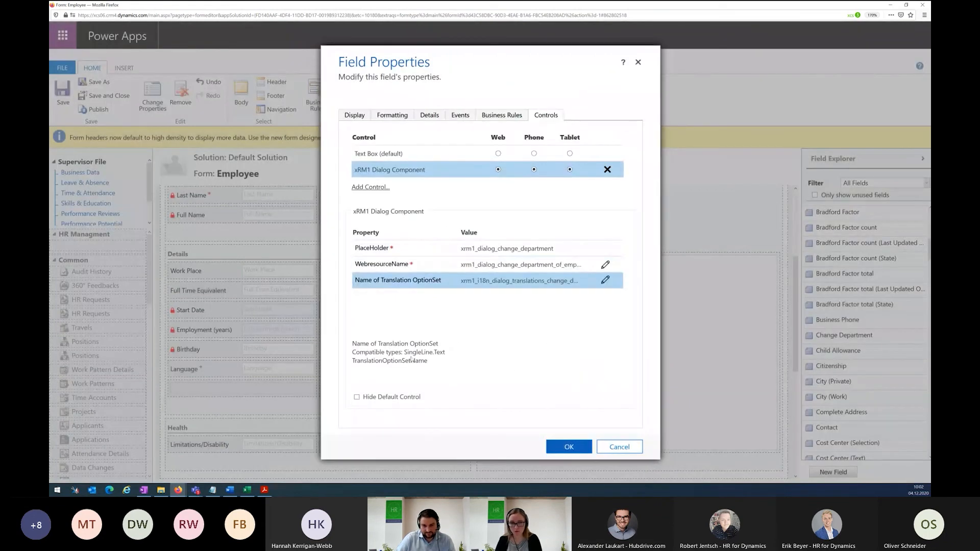
- Apply the Change Department field properties and publish the Supervisor File form
drag(429, 362, 402, 361)
click(493, 386)
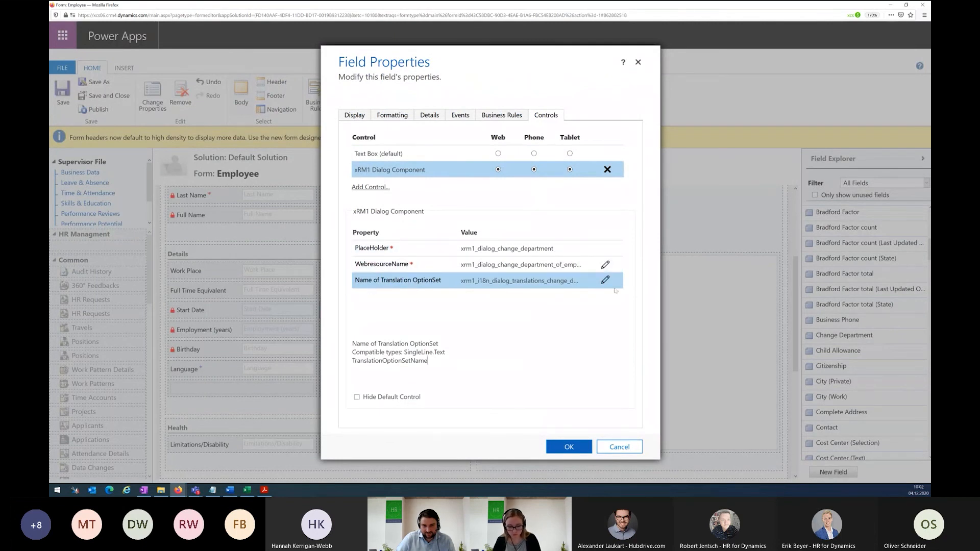
click(561, 448)
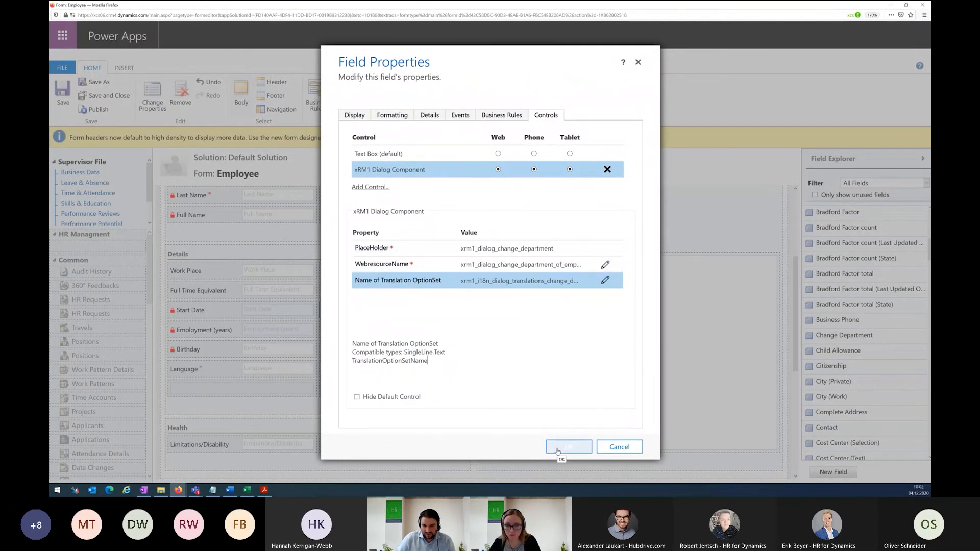
click(558, 452)
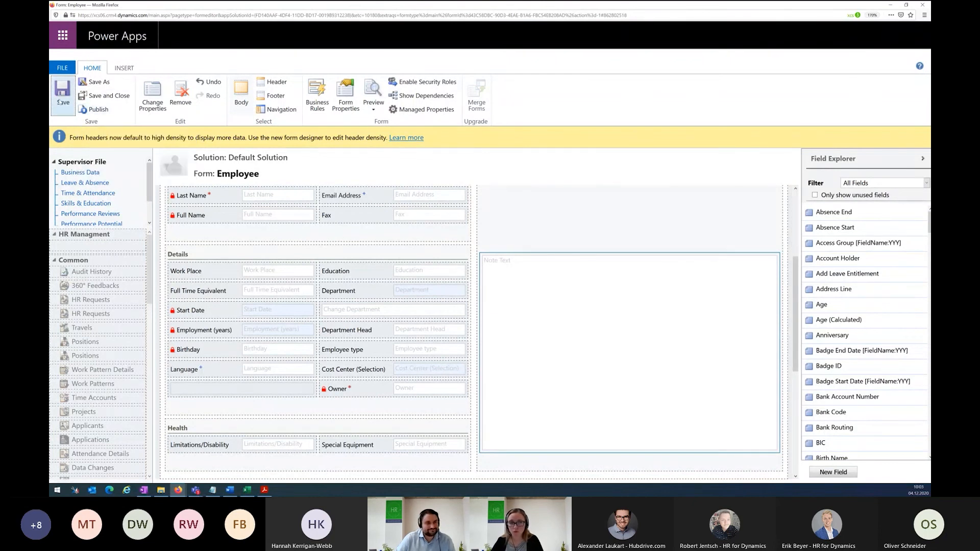
click(97, 110)
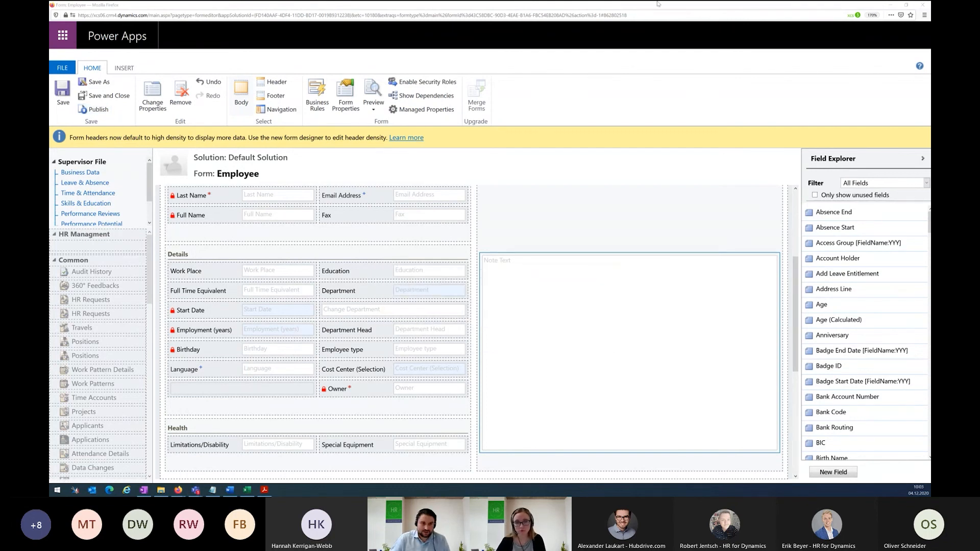
- Switch to the employee record in HR Hub and display it with the Supervisor File form to check the Change Department button
mouse_move(178, 491)
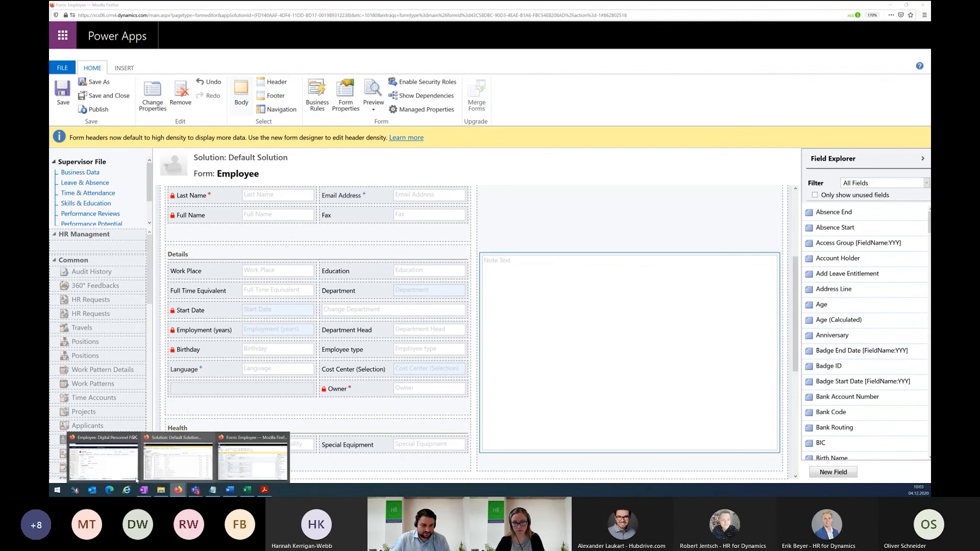
click(103, 457)
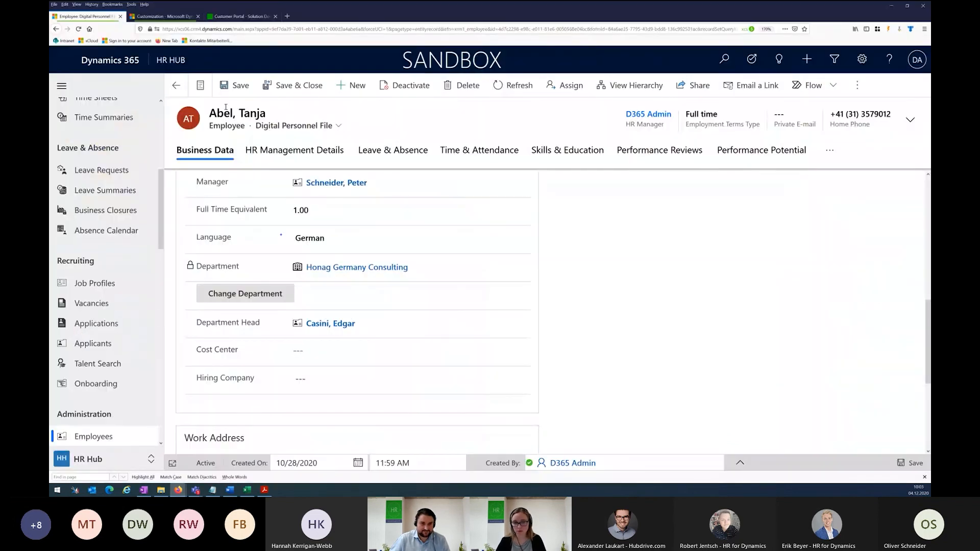
click(287, 126)
click(303, 158)
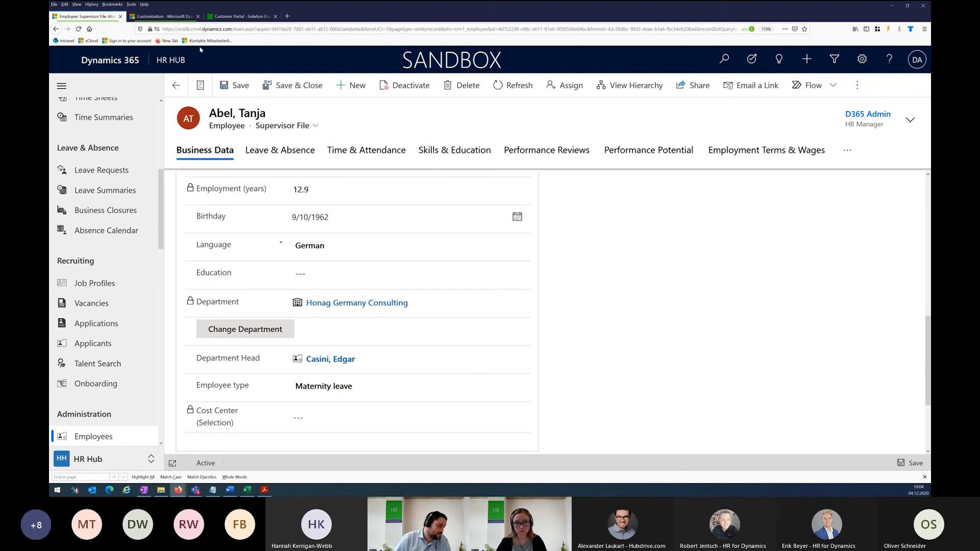
- Switch to the PDF presentation in Adobe Acrobat Reader and page forward from All Replaced Dialogs to the Time Account Configuration Template slide
key(alt+Tab)
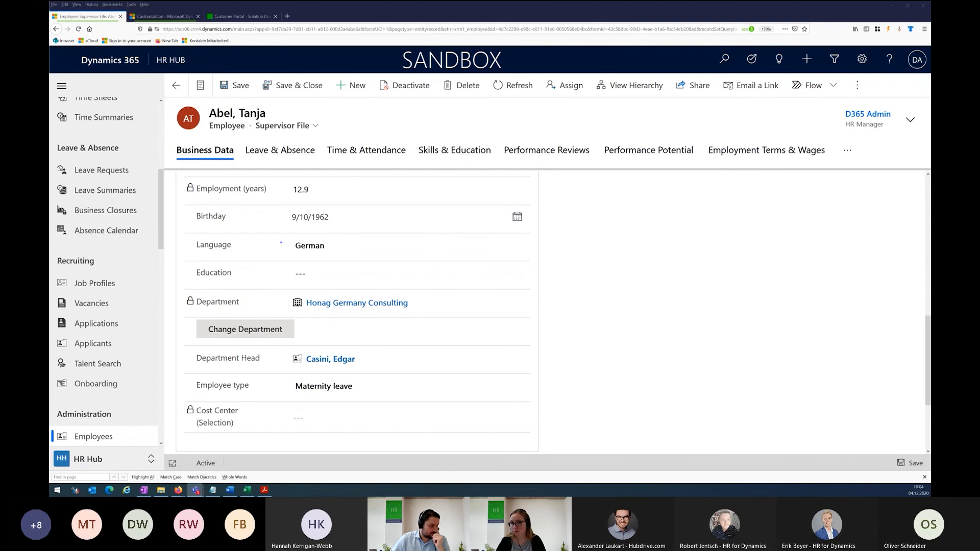
click(266, 490)
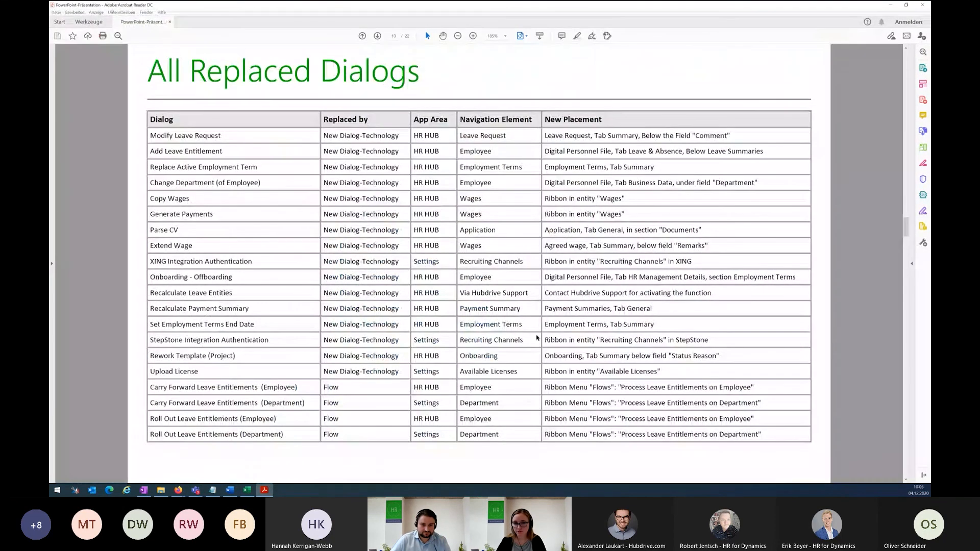
key(Right)
key(Right)
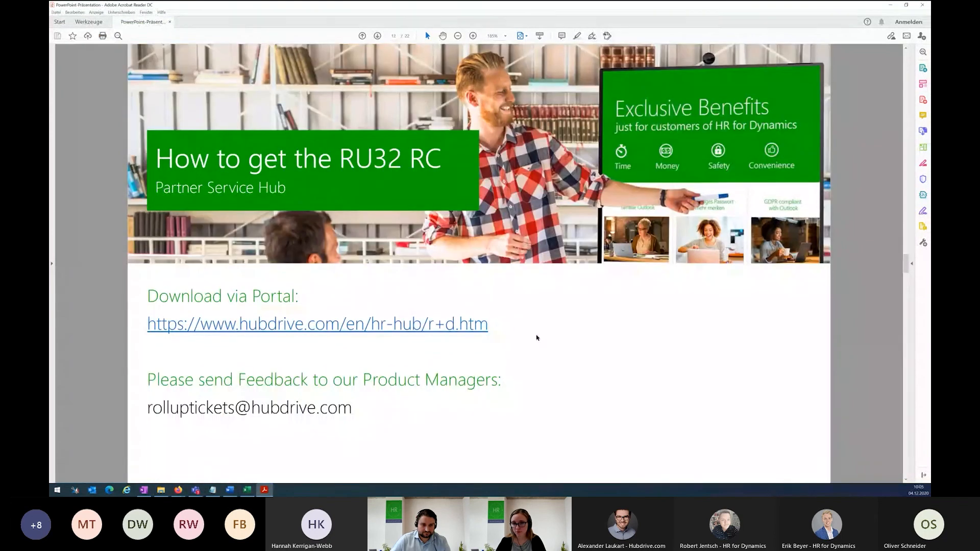
key(Right)
key(Left)
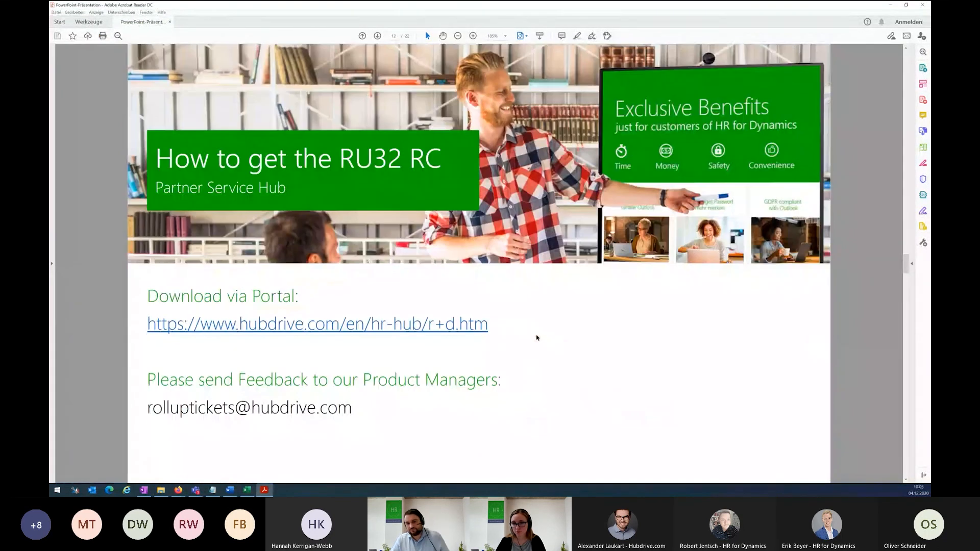
key(Right)
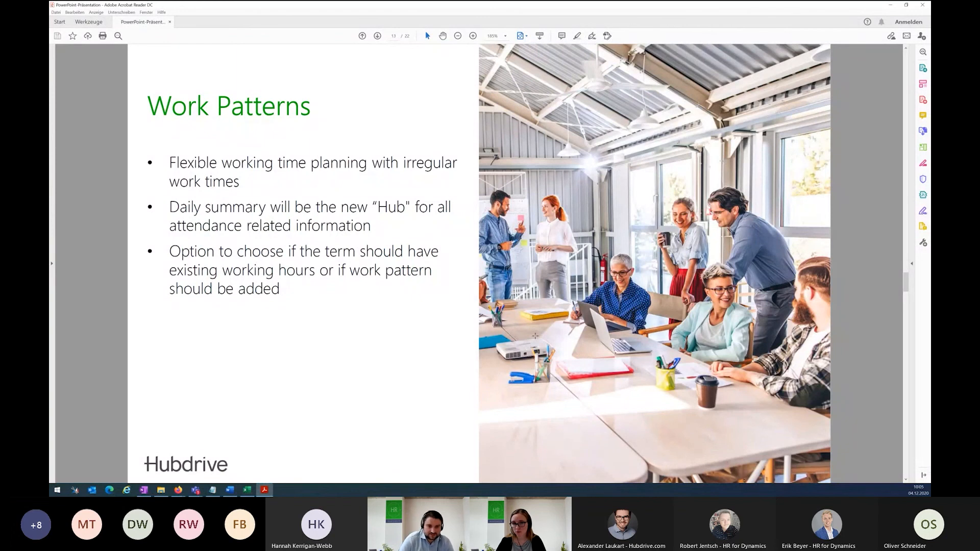
key(Right)
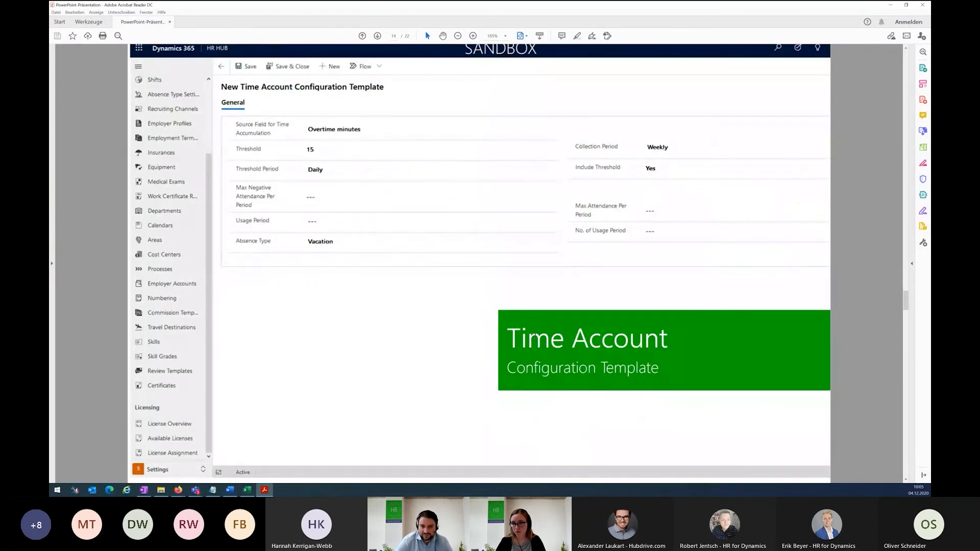